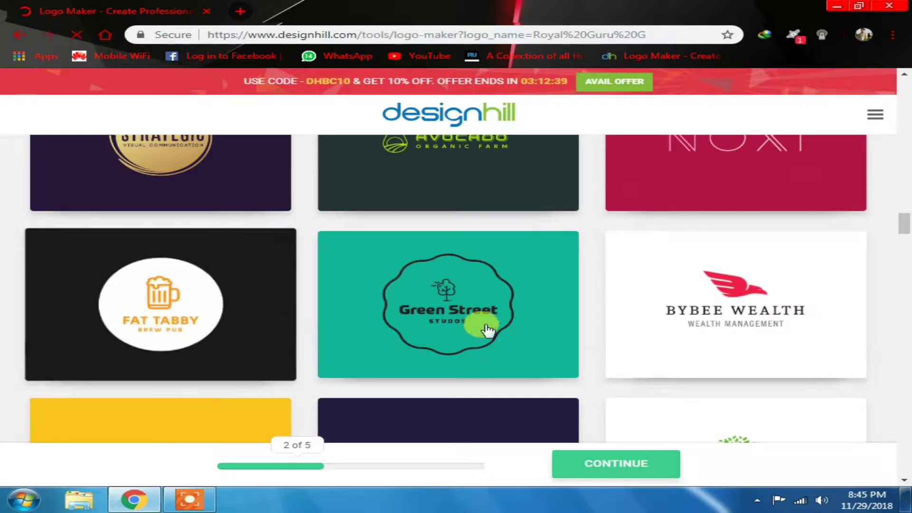
# Step: Choose the Finesse, PupKeeper and Astro Fresh sample logos as style inspiration and continue to the color choices
pyautogui.scroll(-1, 509, 330)
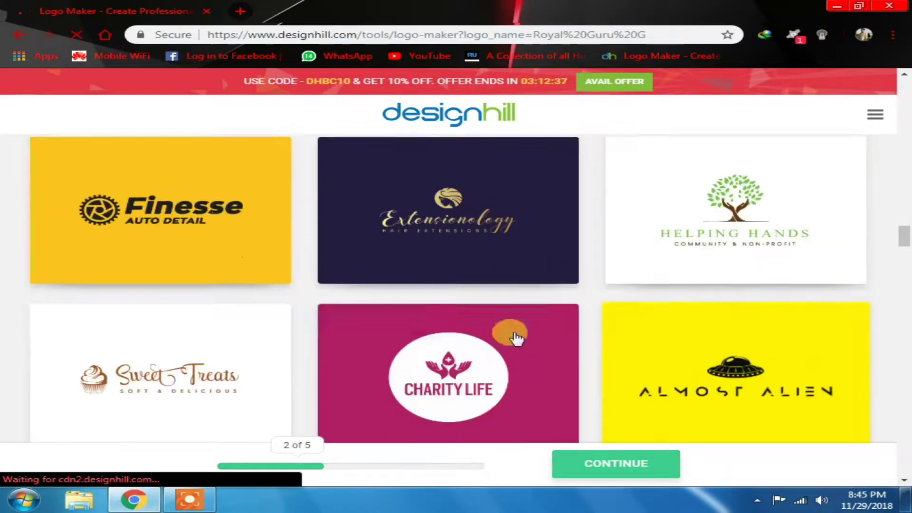
pyautogui.click(230, 224)
pyautogui.scroll(-2, 675, 410)
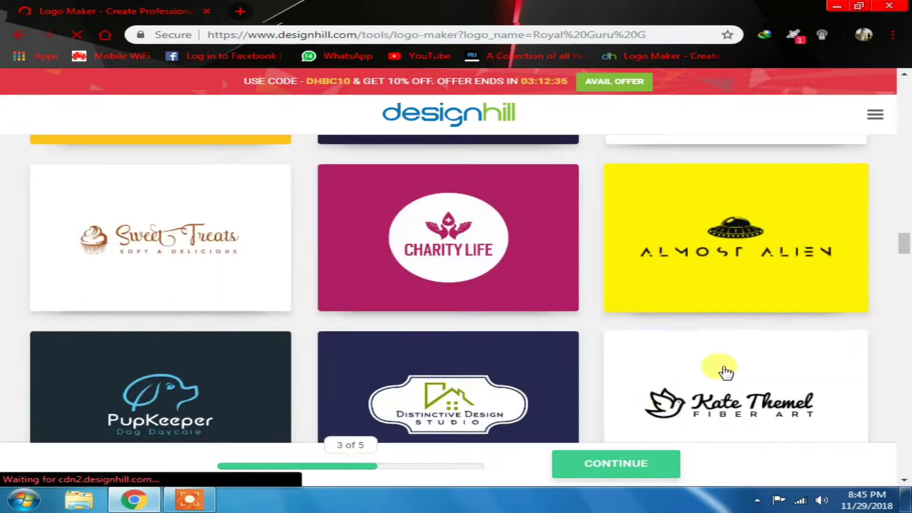
pyautogui.scroll(-2, 304, 275)
pyautogui.click(122, 320)
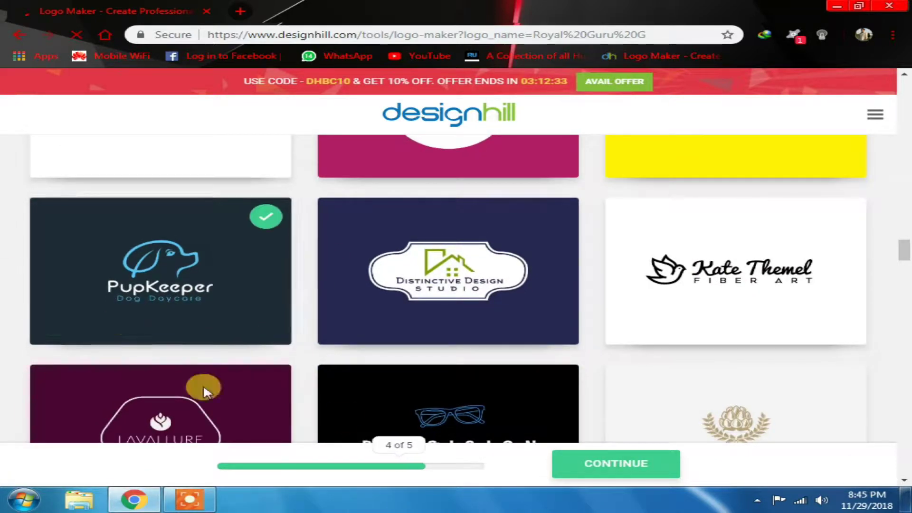
pyautogui.scroll(-4, 580, 366)
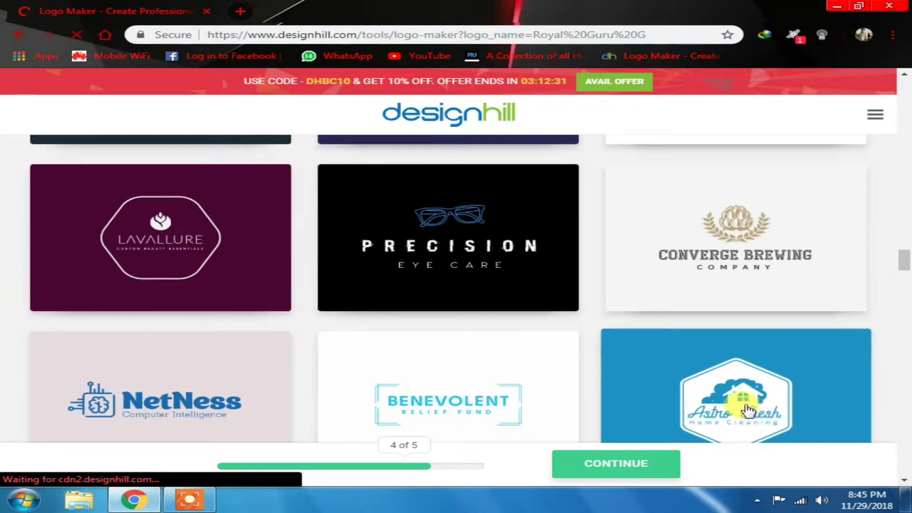
pyautogui.click(770, 411)
pyautogui.click(448, 464)
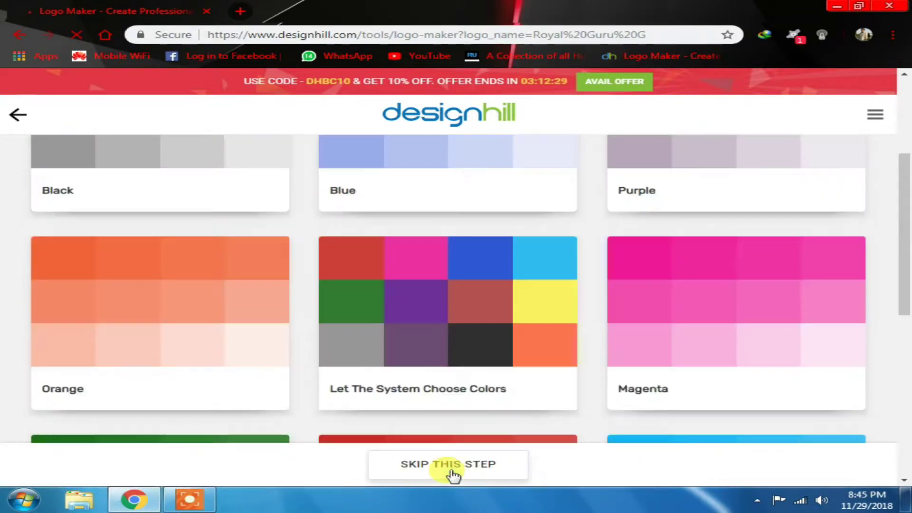
# Step: Select the Orange and Cyan color palettes and continue to the company details
pyautogui.scroll(-3, 311, 316)
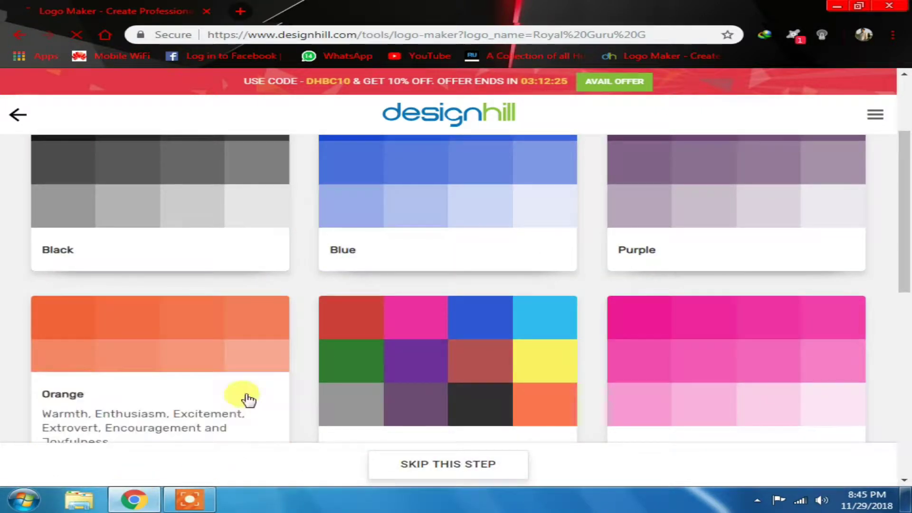
pyautogui.scroll(-2, 244, 398)
pyautogui.click(237, 367)
pyautogui.scroll(-2, 615, 330)
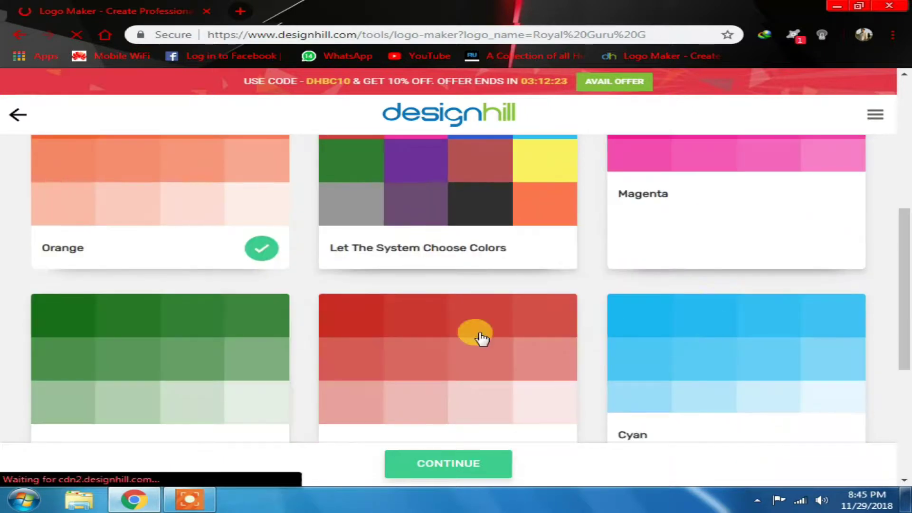
pyautogui.click(633, 401)
pyautogui.scroll(-3, 345, 416)
pyautogui.scroll(-2, 346, 417)
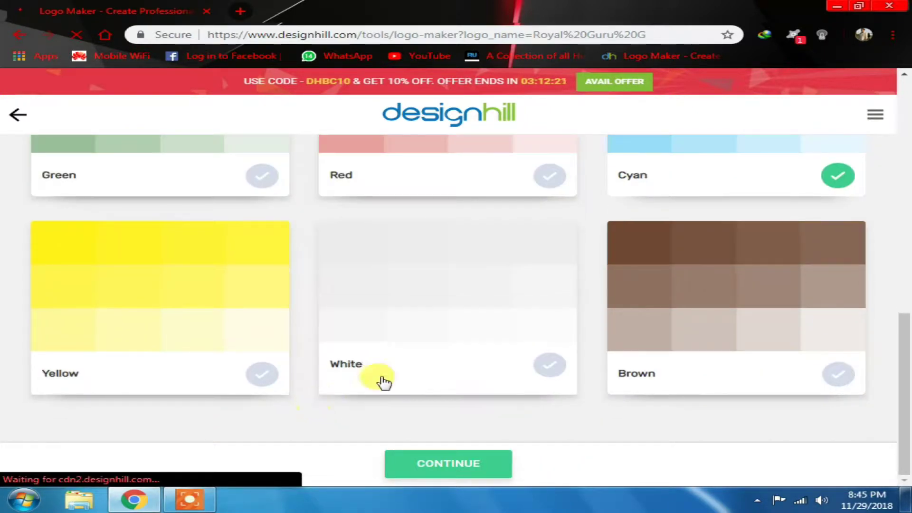
pyautogui.click(450, 475)
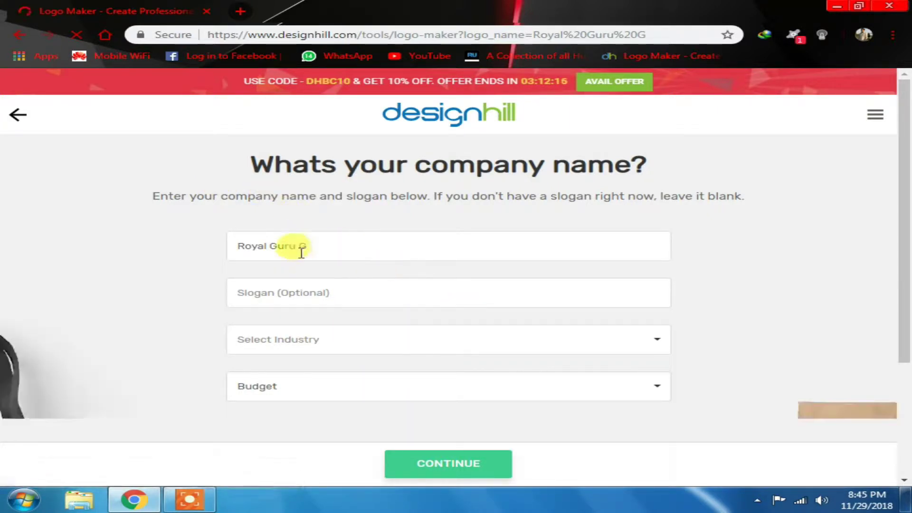
# Step: Set the industry to Computer in the company details, leaving the slogan blank
pyautogui.moveTo(361, 247); pyautogui.dragTo(220, 259)
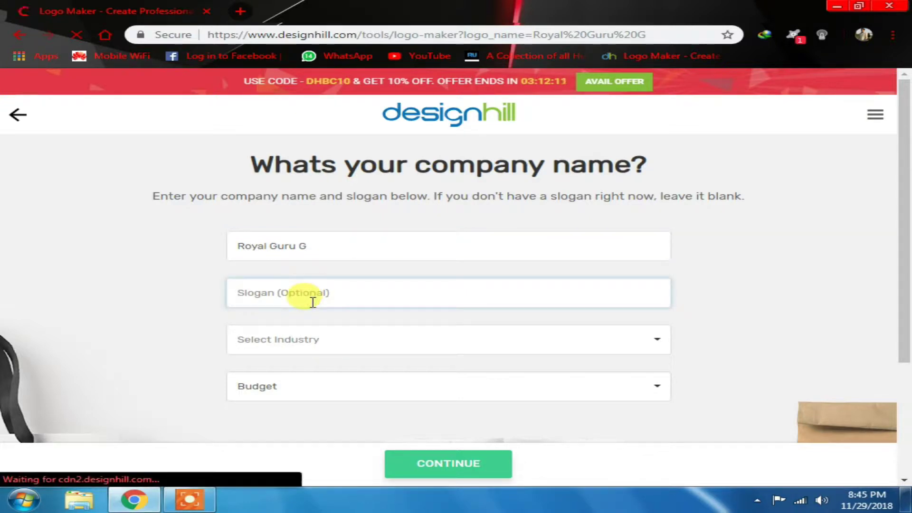
pyautogui.click(649, 338)
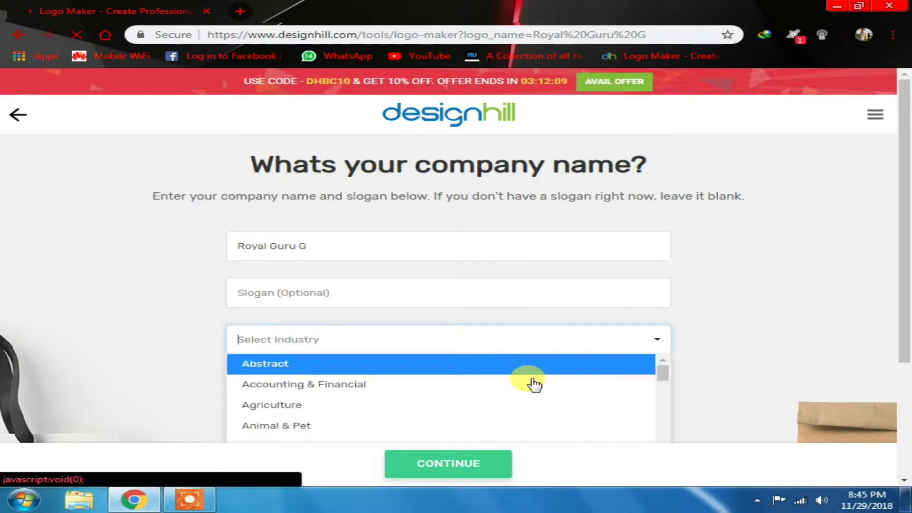
pyautogui.scroll(-1, 386, 397)
pyautogui.scroll(-3, 338, 370)
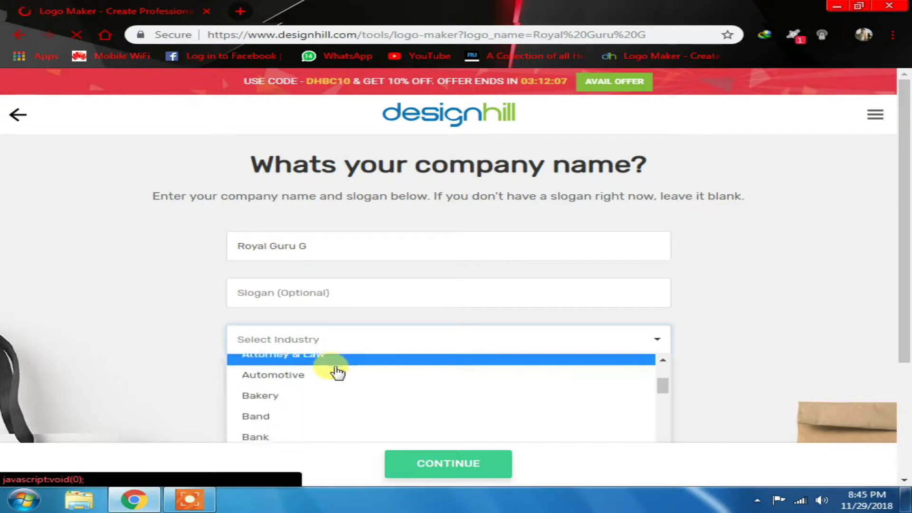
pyautogui.scroll(-1, 334, 418)
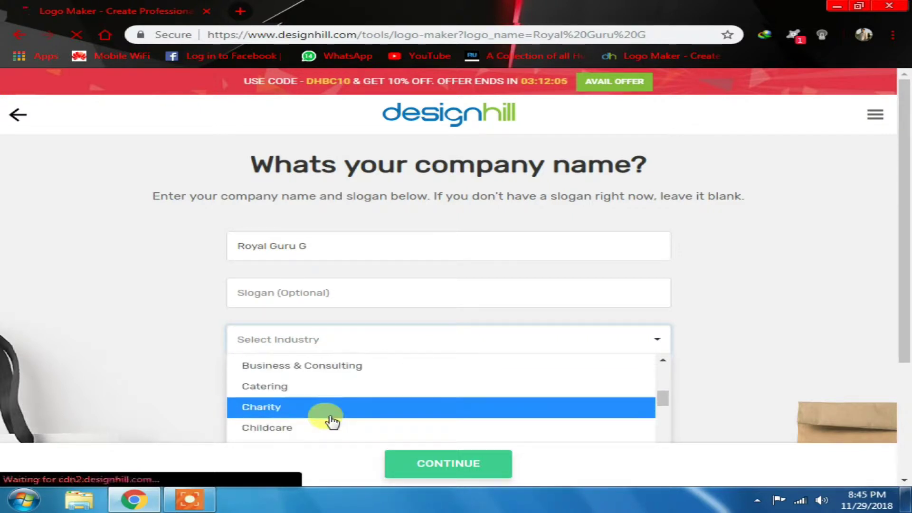
pyautogui.scroll(-1, 328, 420)
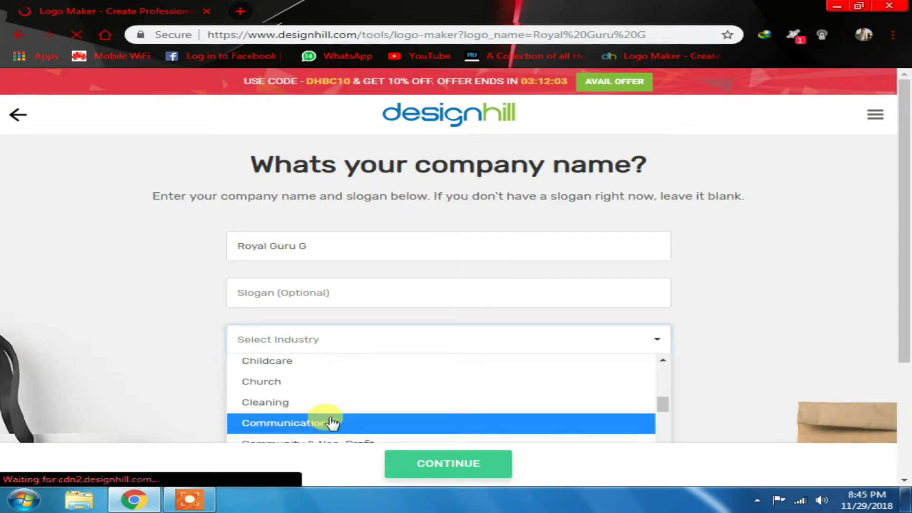
pyautogui.scroll(-2, 310, 395)
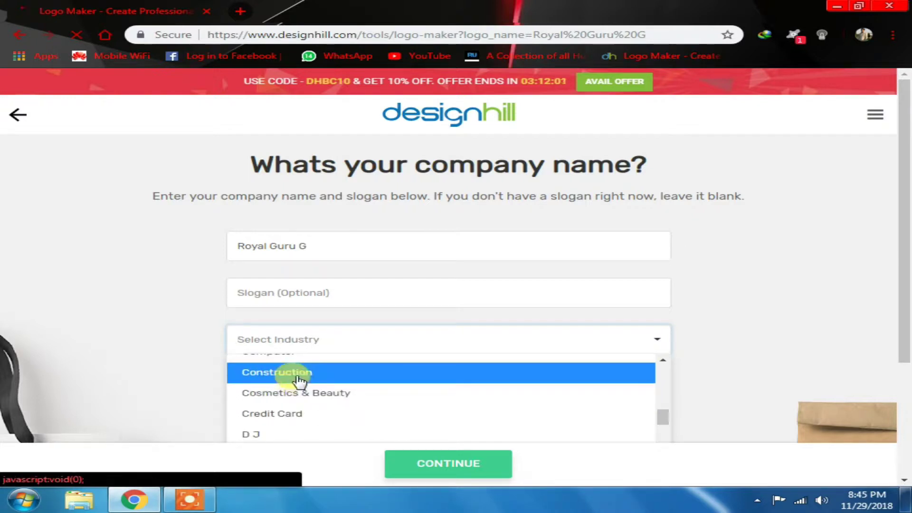
pyautogui.scroll(1, 297, 377)
pyautogui.click(295, 417)
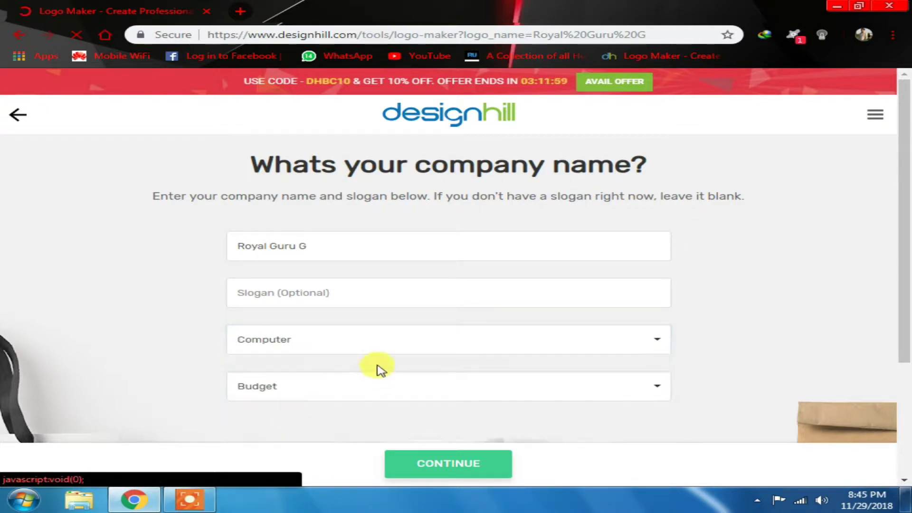
# Step: Set the budget to the 1–500 range and continue to the symbol selection
pyautogui.click(375, 386)
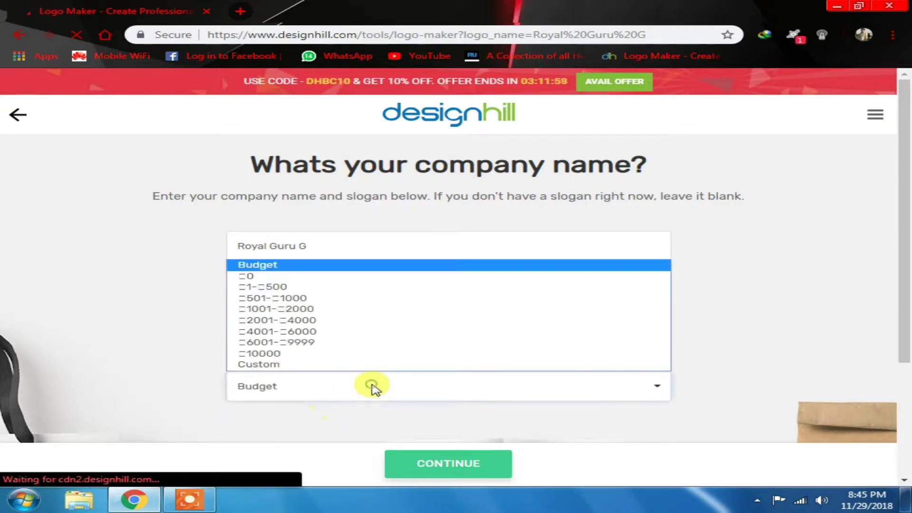
pyautogui.click(271, 276)
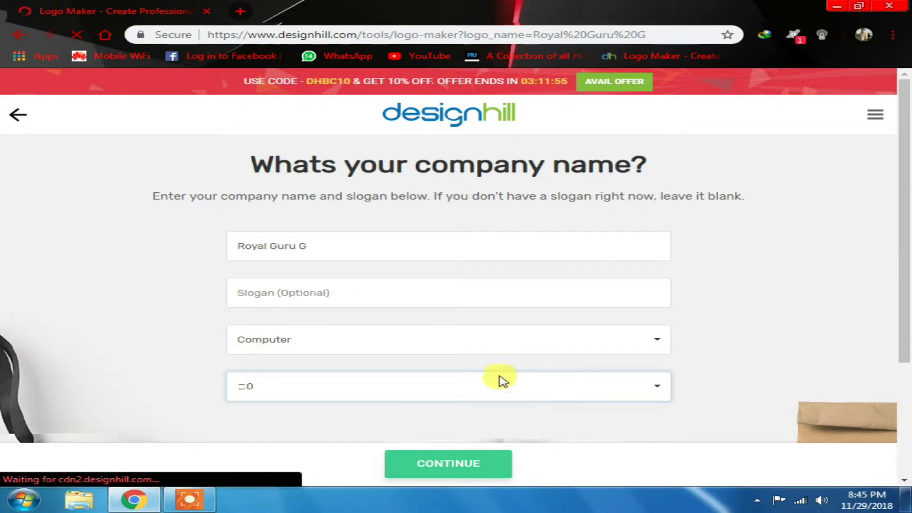
pyautogui.click(413, 386)
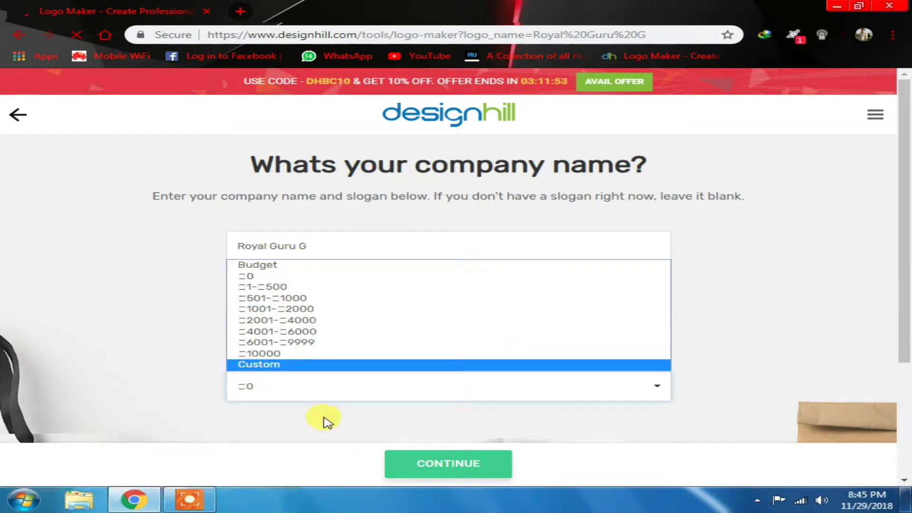
pyautogui.click(247, 286)
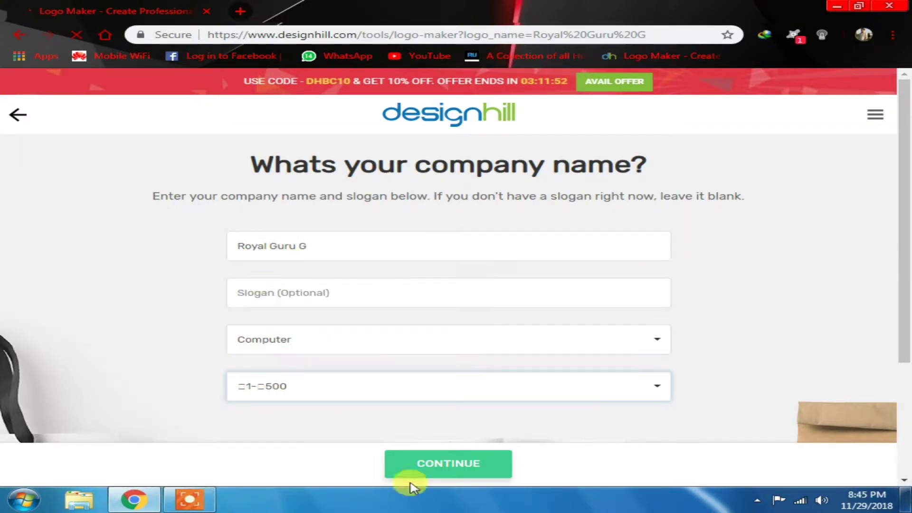
pyautogui.click(470, 473)
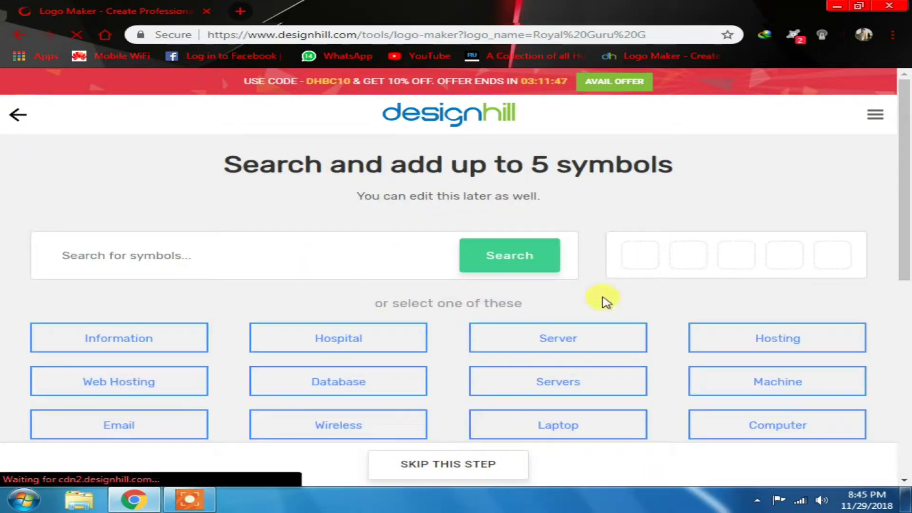
# Step: Add the first desktop monitor symbol and the solid black tilted-screen symbol from the Computer category
pyautogui.click(699, 380)
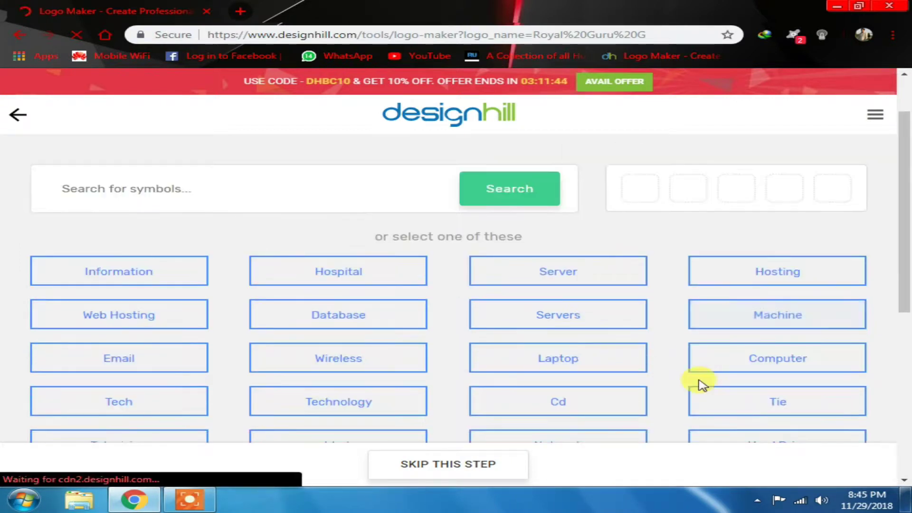
pyautogui.click(766, 361)
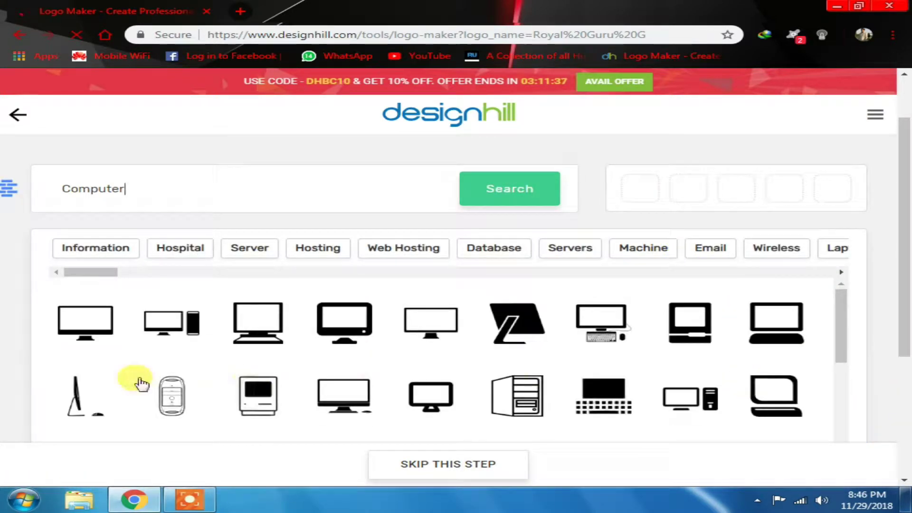
pyautogui.click(89, 322)
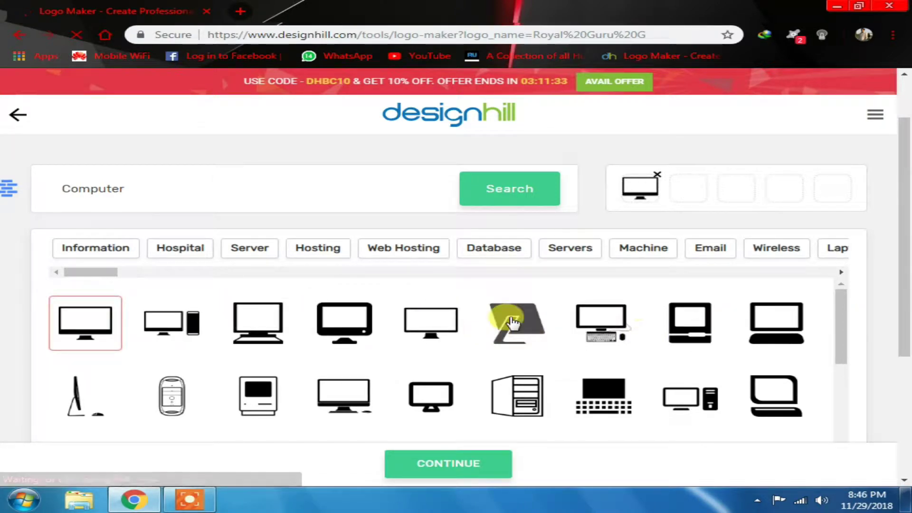
pyautogui.scroll(-1, 507, 323)
pyautogui.scroll(1, 613, 373)
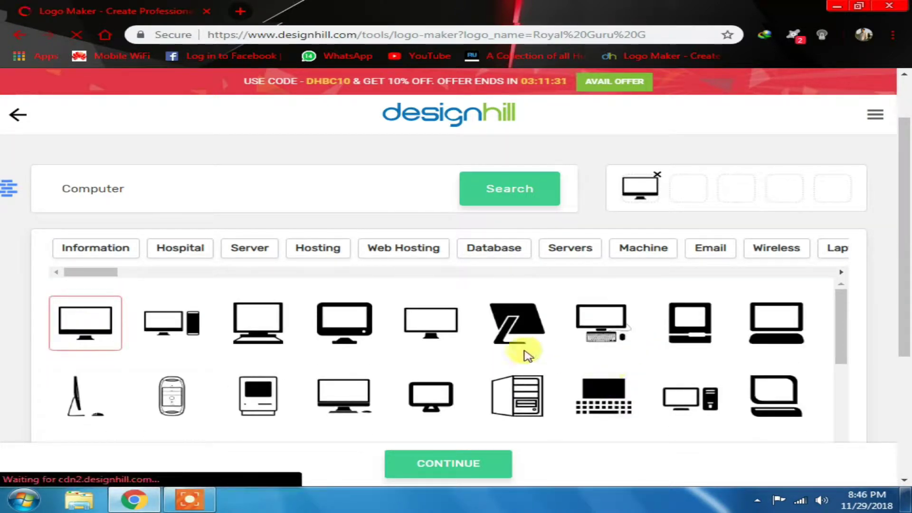
pyautogui.click(521, 328)
# Step: Look through the remaining computer symbols and add two thin-outlined laptop symbols from the Laptop category
pyautogui.scroll(-4, 613, 358)
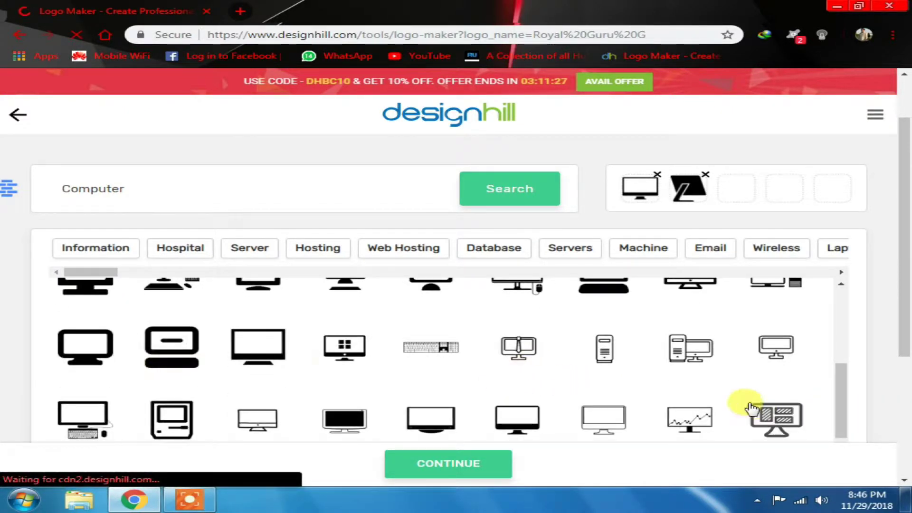
pyautogui.scroll(-5, 407, 366)
pyautogui.scroll(3, 211, 384)
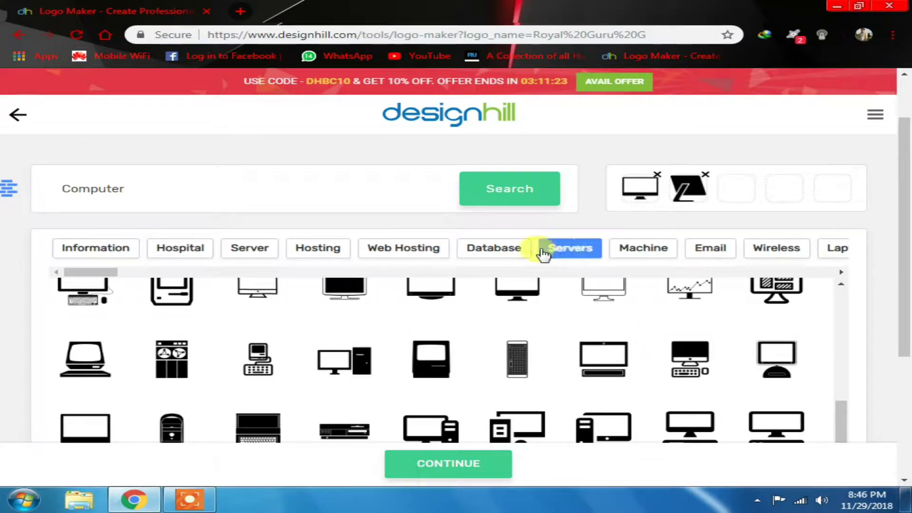
pyautogui.click(831, 252)
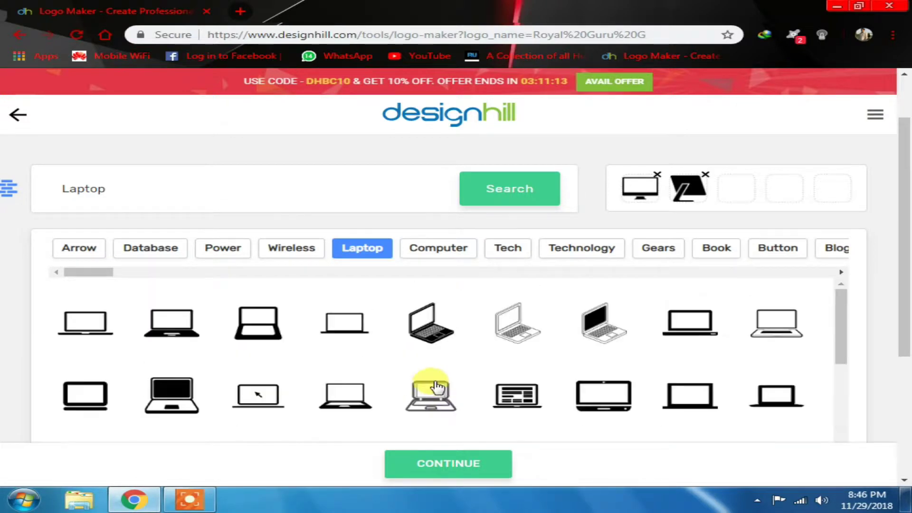
pyautogui.scroll(1, 437, 387)
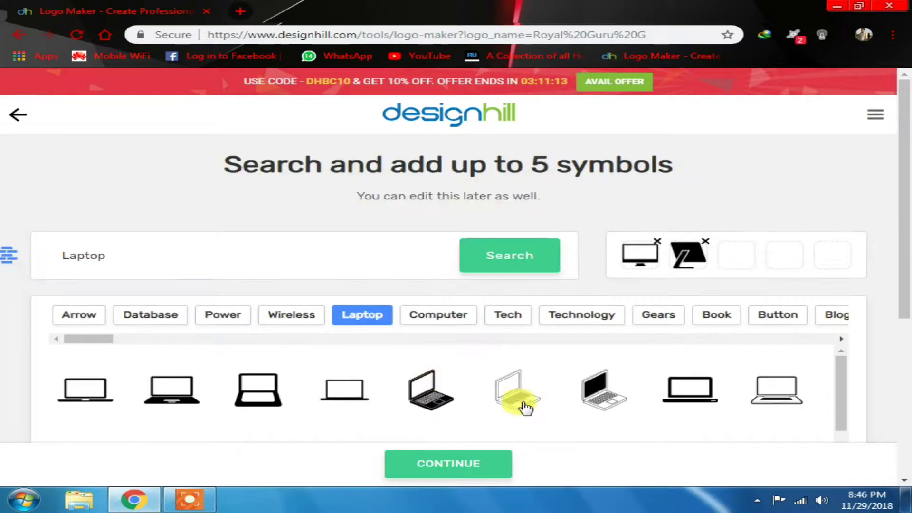
pyautogui.click(777, 393)
pyautogui.scroll(-2, 632, 407)
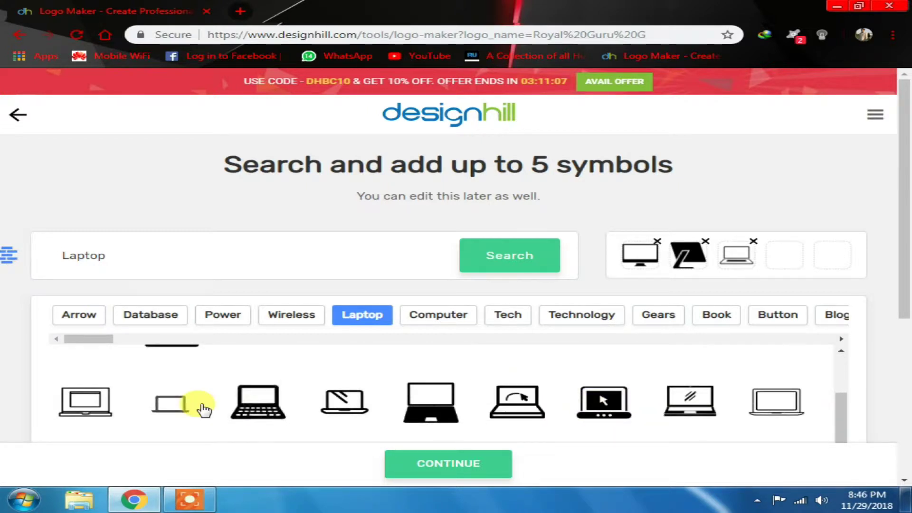
pyautogui.scroll(-3, 199, 407)
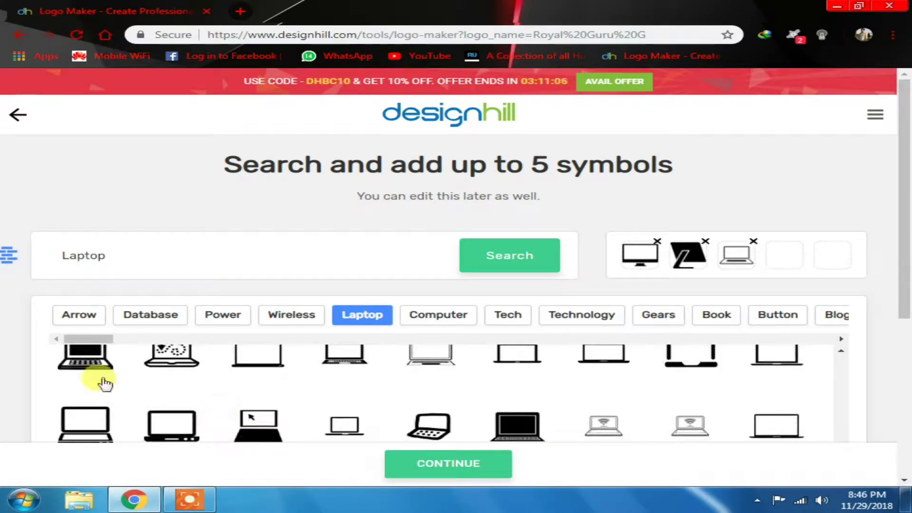
pyautogui.scroll(-1, 738, 434)
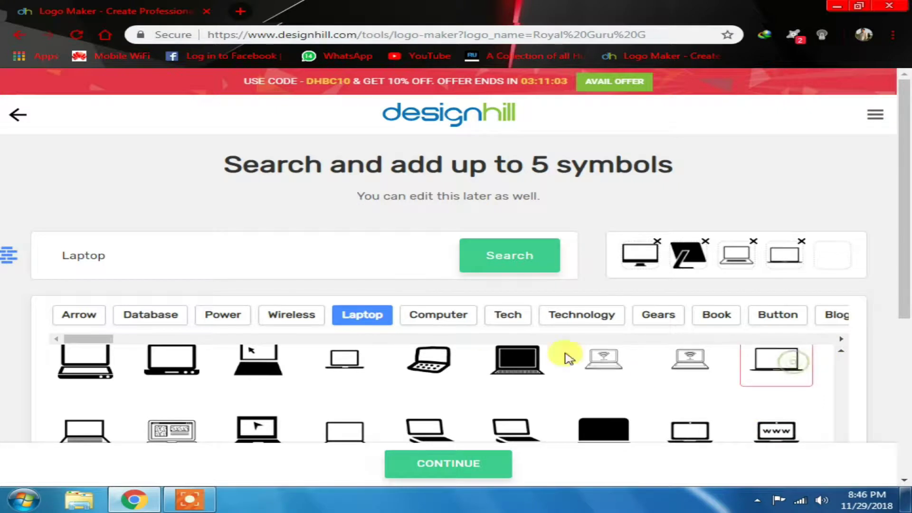
# Step: Add the microchip symbol with a ringed center from the Technology category as the fifth symbol
pyautogui.click(553, 314)
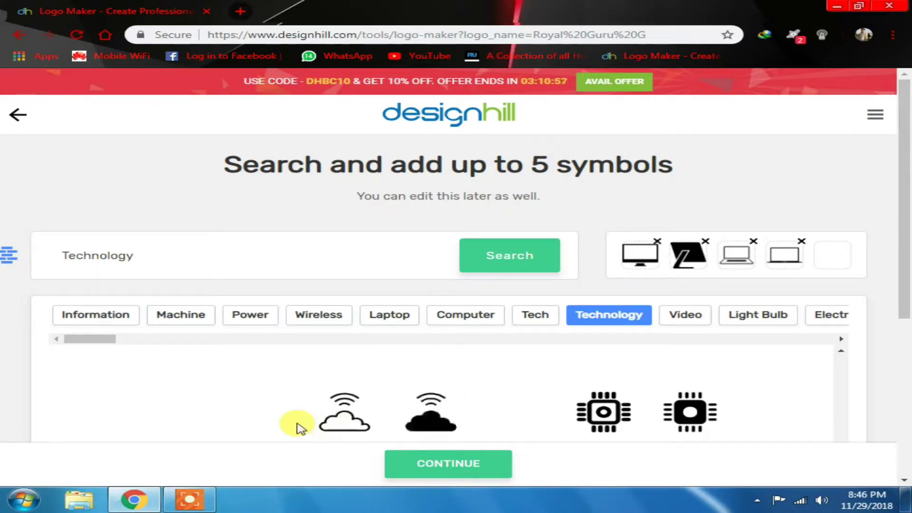
pyautogui.scroll(-2, 489, 391)
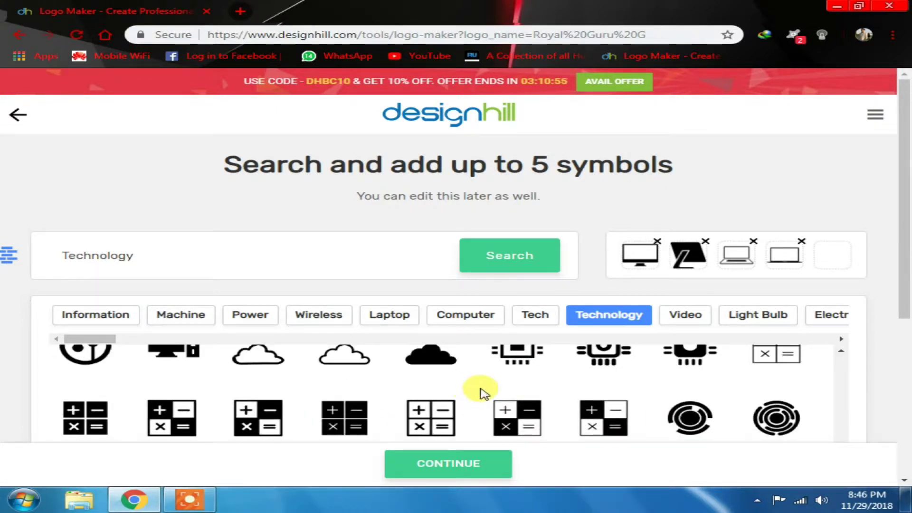
pyautogui.scroll(1, 484, 392)
pyautogui.click(629, 417)
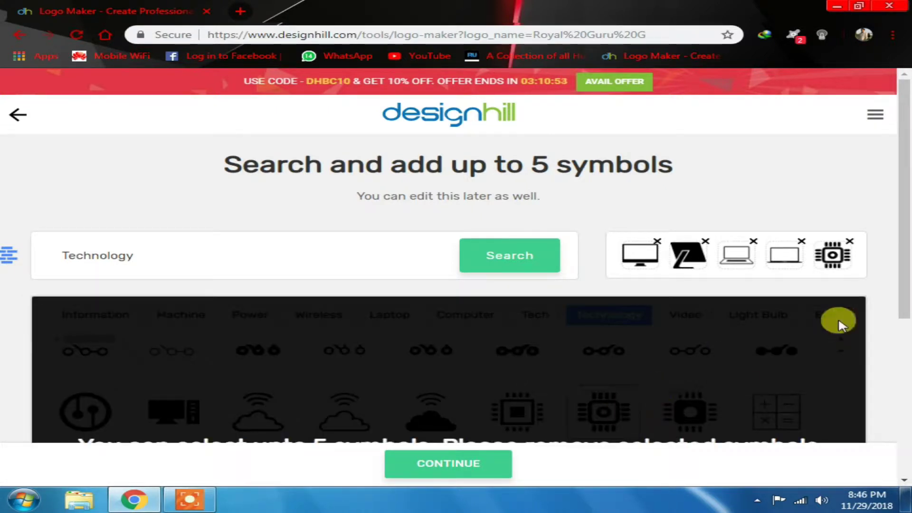
# Step: Replace the solid black tilted-screen symbol with the outlined laptop-and-mobile-devices symbol from the Technology category
pyautogui.scroll(-5, 539, 471)
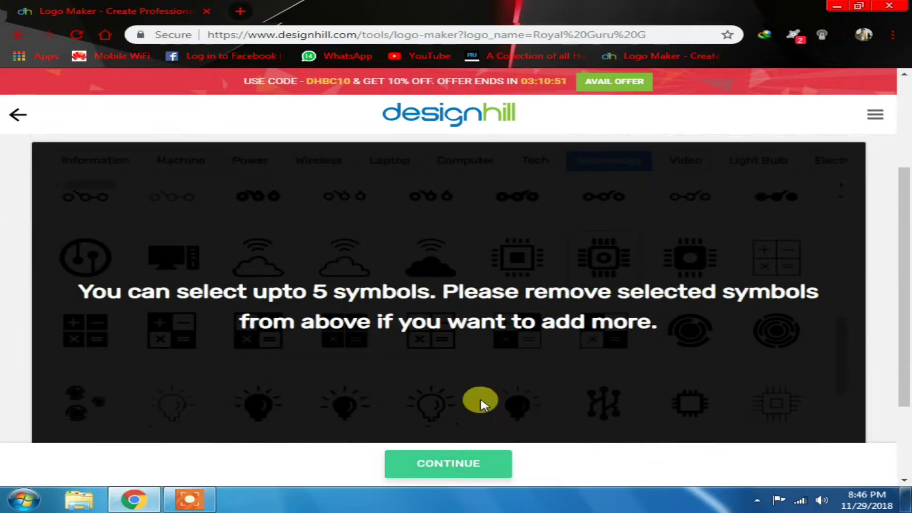
pyautogui.scroll(4, 651, 352)
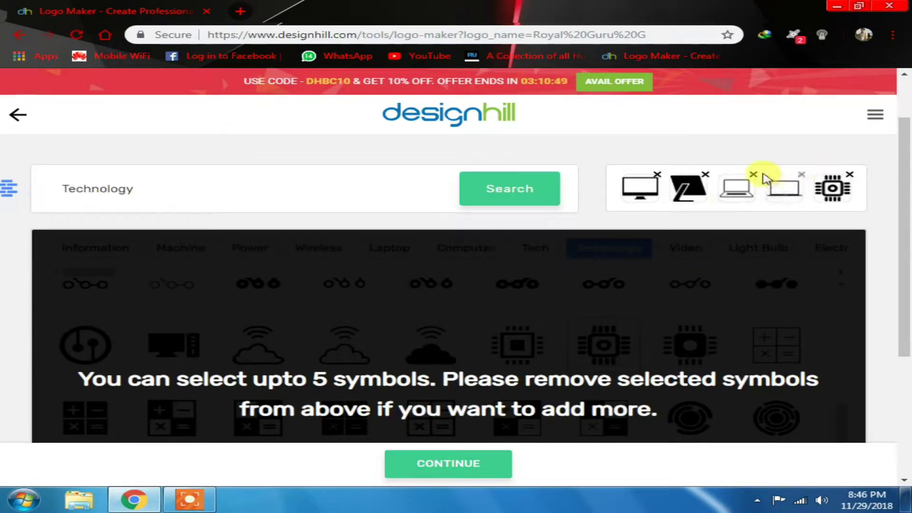
pyautogui.click(707, 176)
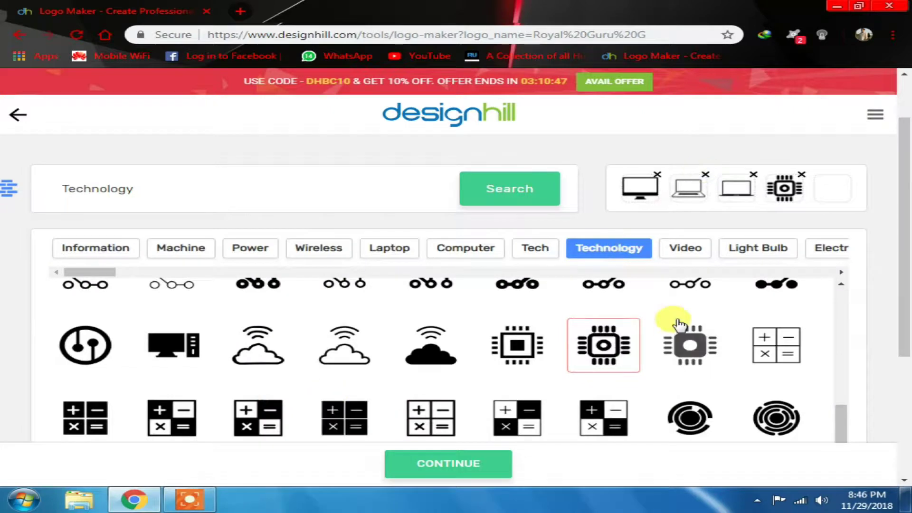
pyautogui.scroll(5, 643, 338)
pyautogui.scroll(3, 218, 361)
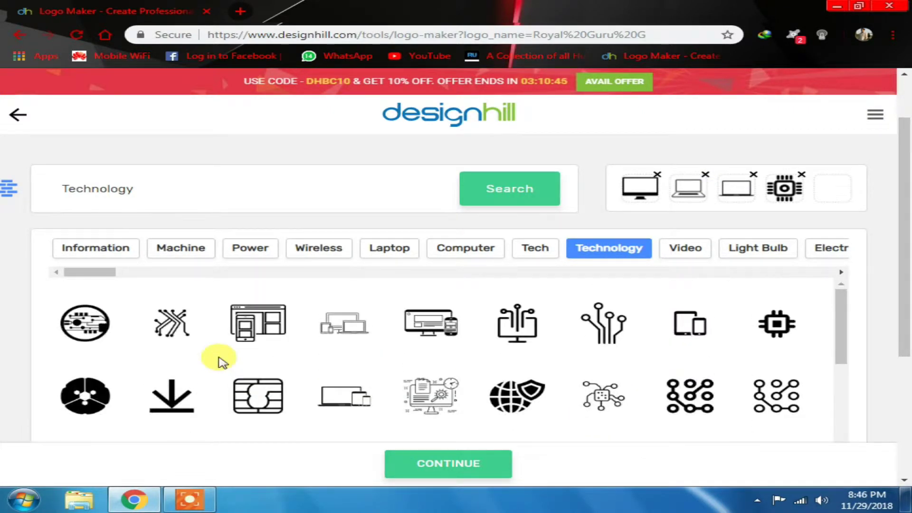
pyautogui.click(374, 395)
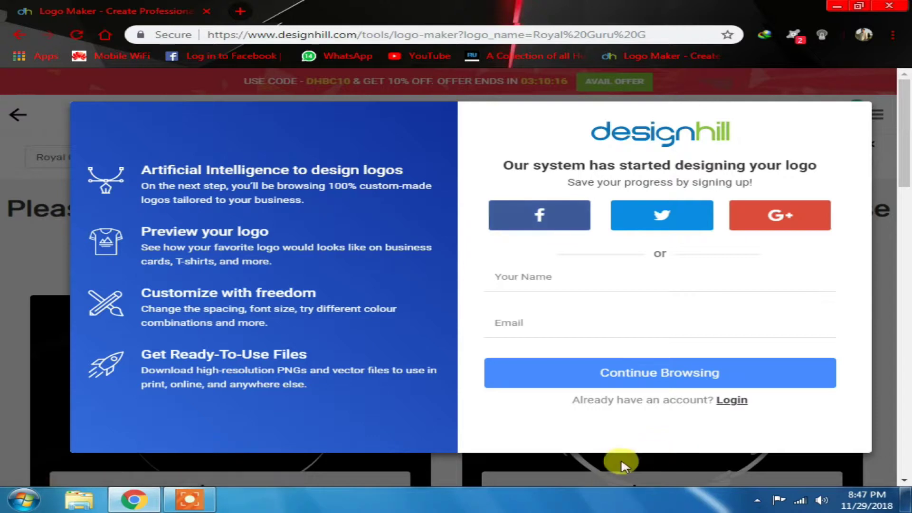
# Step: Close the Facebook login page and sign up with a Google account instead to save the logo progress
pyautogui.click(521, 228)
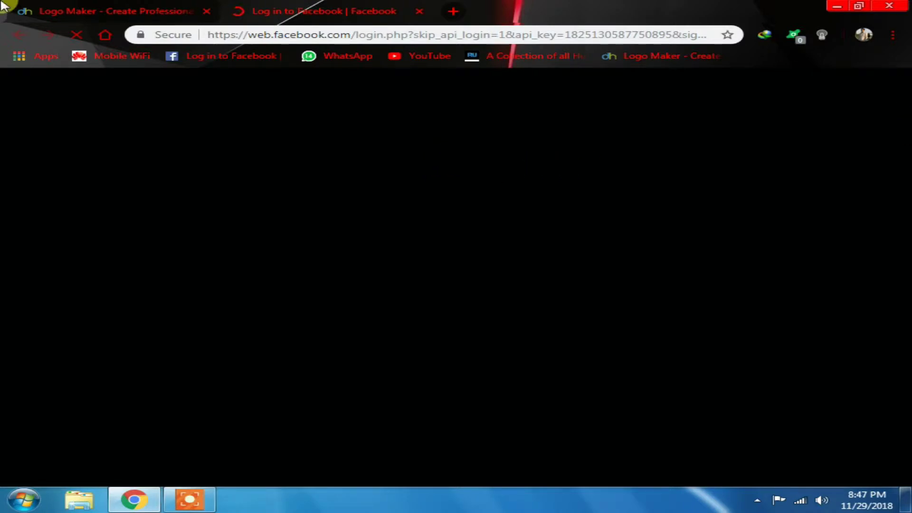
pyautogui.click(418, 11)
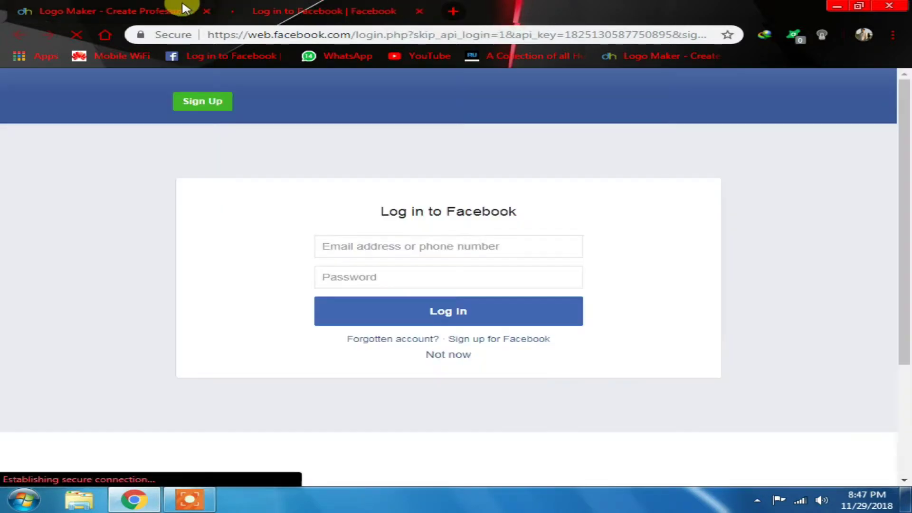
pyautogui.click(781, 216)
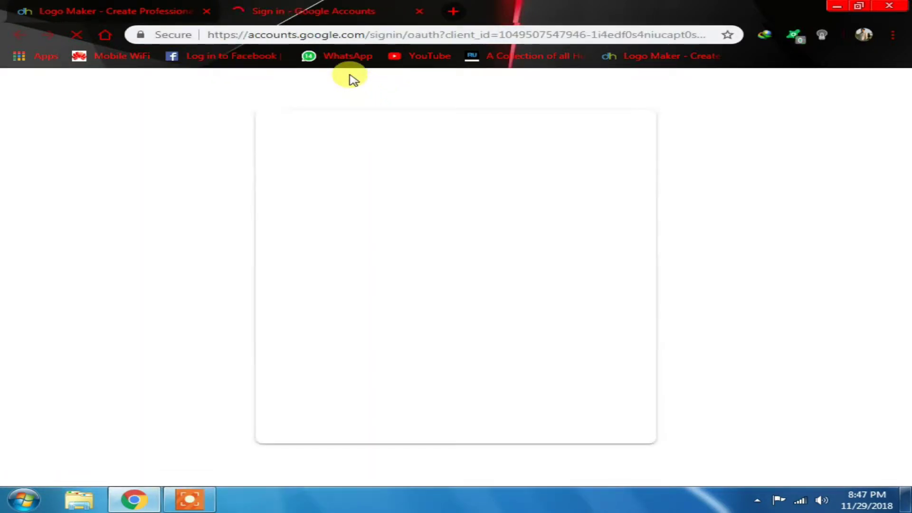
pyautogui.click(406, 243)
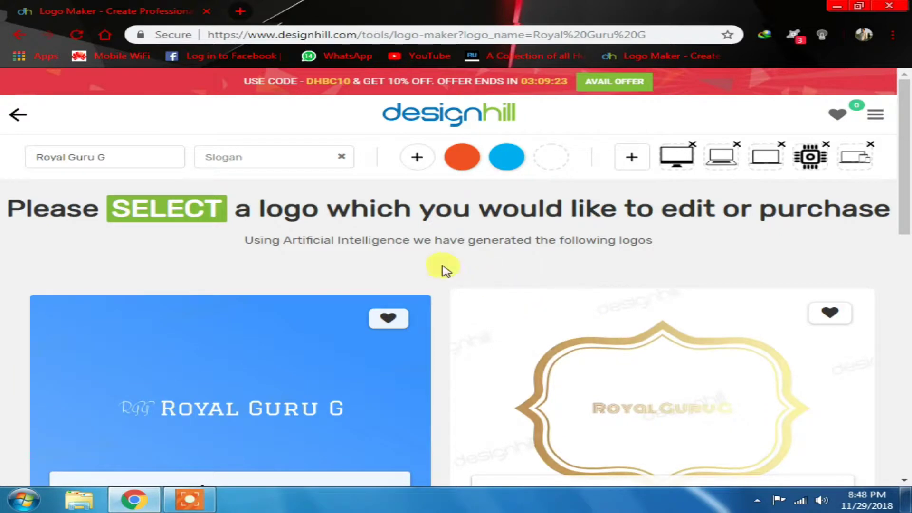
# Step: Look through the generated Royal Guru G logos, comparing their symbols, lettering, frames and background colors
pyautogui.scroll(-5, 547, 311)
pyautogui.scroll(-3, 475, 333)
pyautogui.click(345, 405)
pyautogui.scroll(-5, 499, 418)
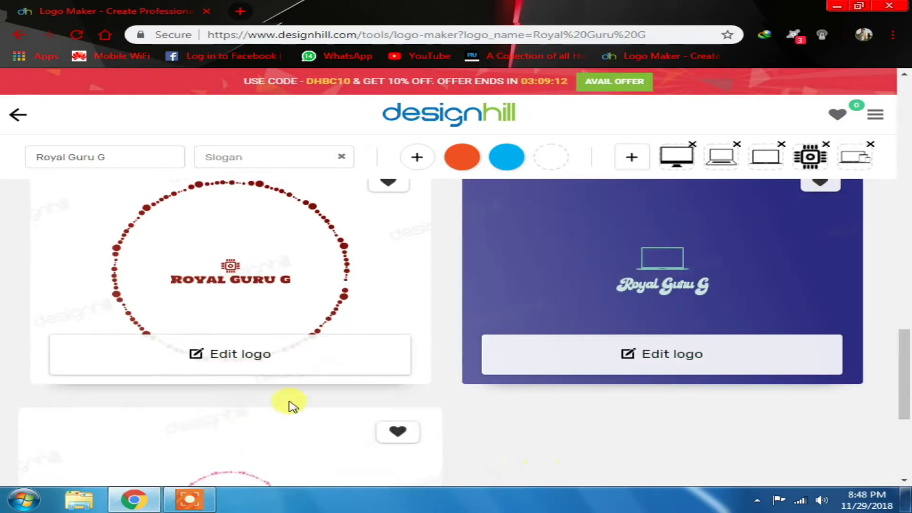
pyautogui.scroll(-4, 432, 435)
pyautogui.scroll(-8, 855, 397)
pyautogui.scroll(-4, 280, 295)
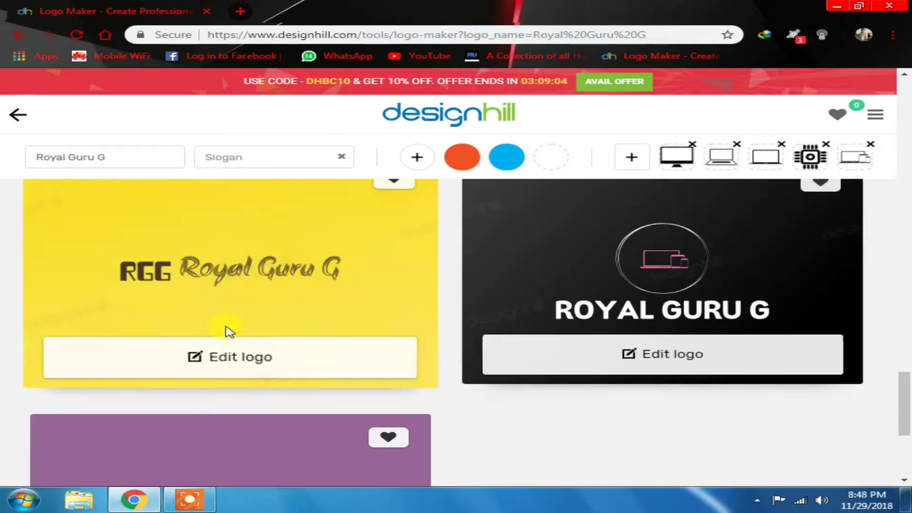
pyautogui.scroll(-4, 597, 407)
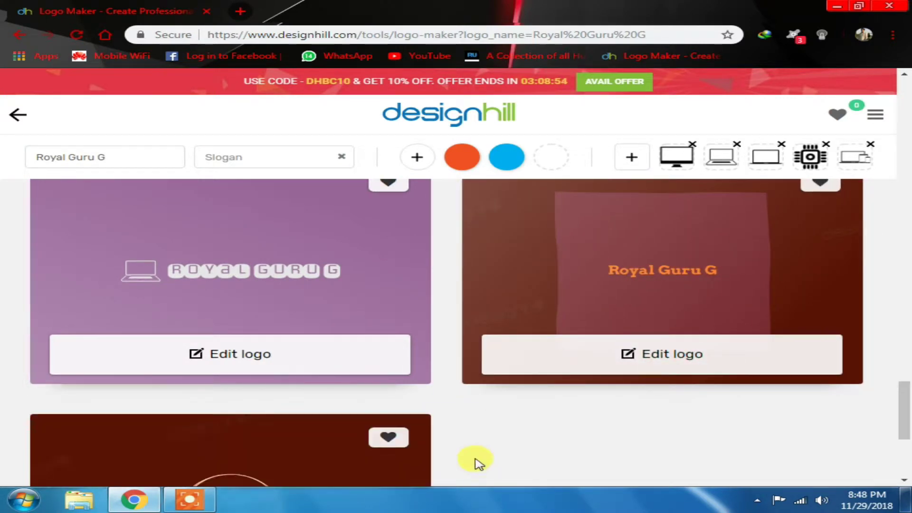
pyautogui.scroll(-5, 474, 460)
pyautogui.scroll(-5, 528, 342)
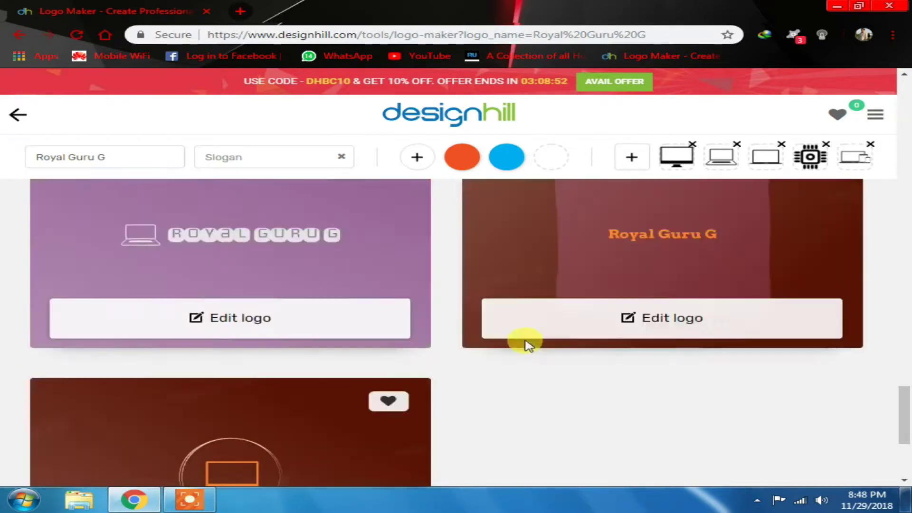
pyautogui.scroll(10, 533, 338)
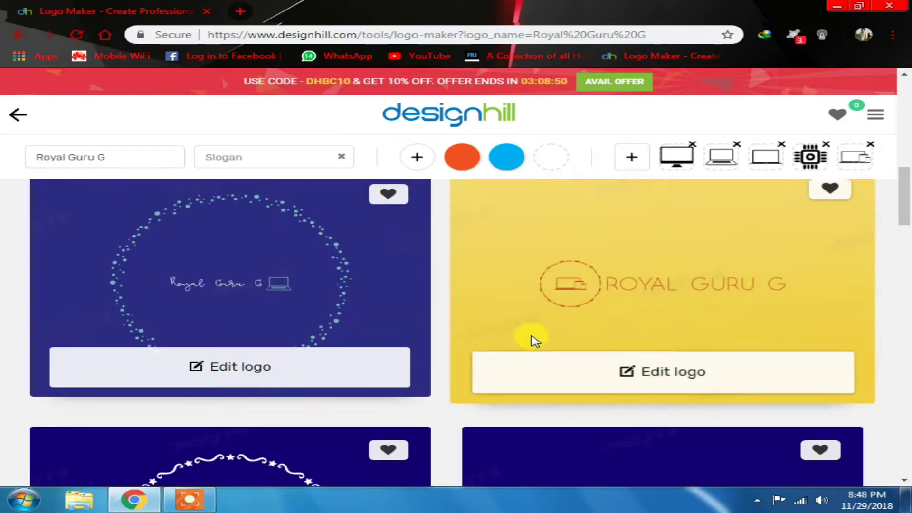
pyautogui.scroll(5, 533, 339)
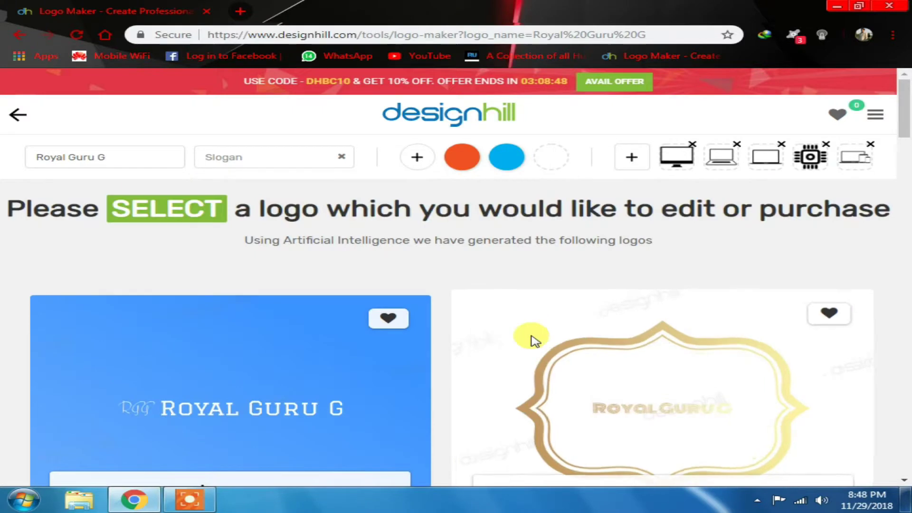
# Step: Open the dark blue logo with the laptop above the script company name for editing and look over its preview page
pyautogui.scroll(-10, 534, 342)
pyautogui.scroll(-5, 542, 357)
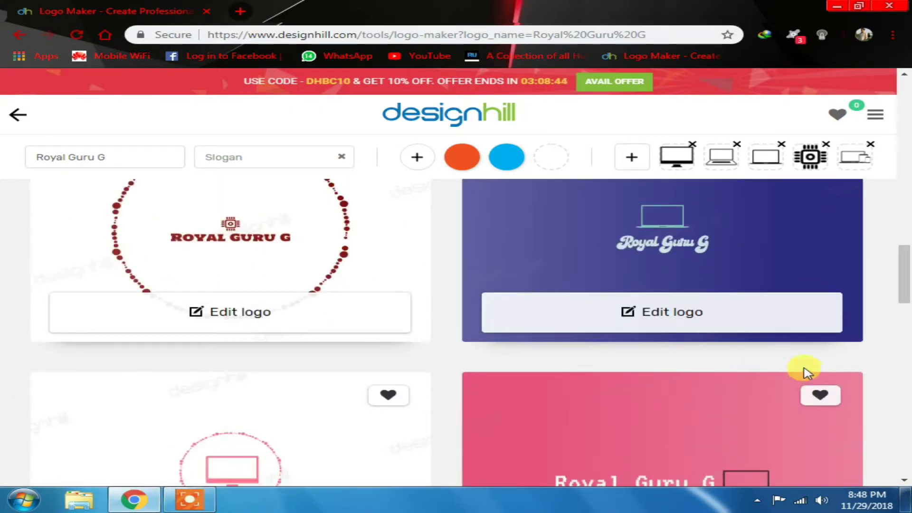
pyautogui.scroll(-1, 663, 340)
pyautogui.scroll(1, 663, 338)
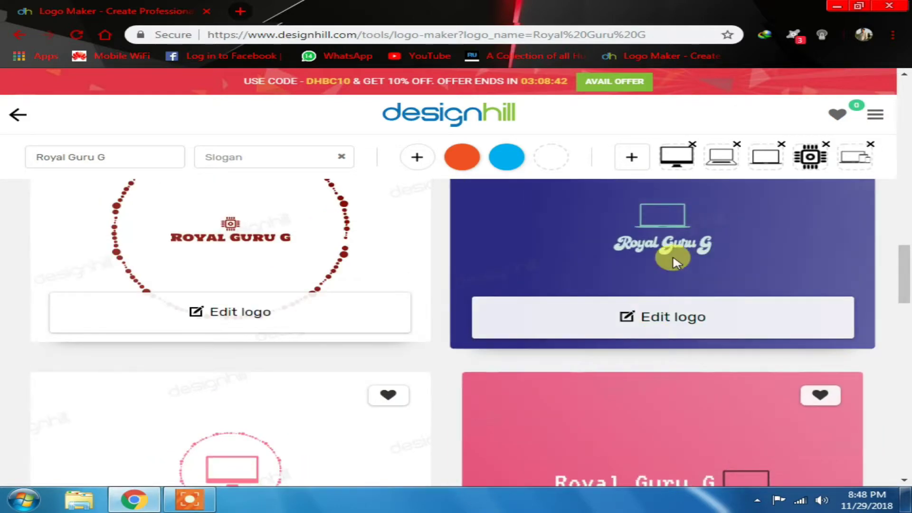
pyautogui.click(668, 335)
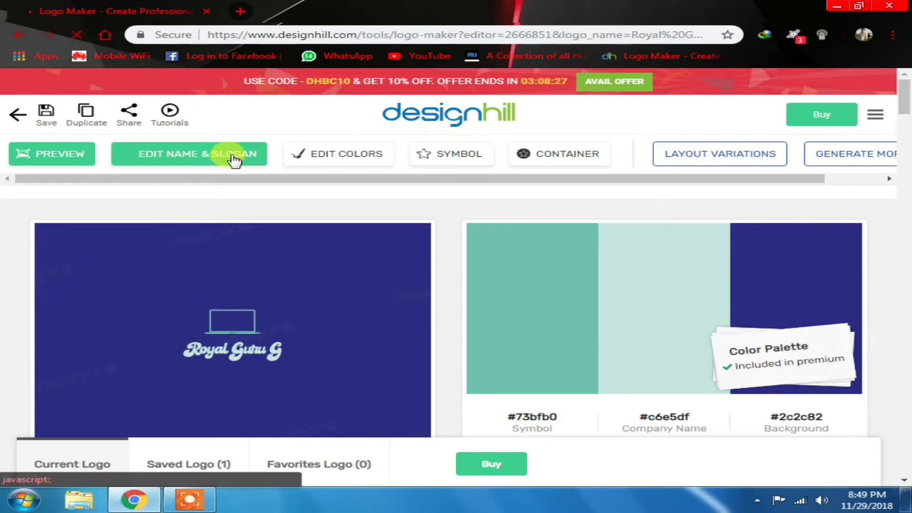
pyautogui.scroll(-3, 275, 340)
pyautogui.scroll(-6, 316, 312)
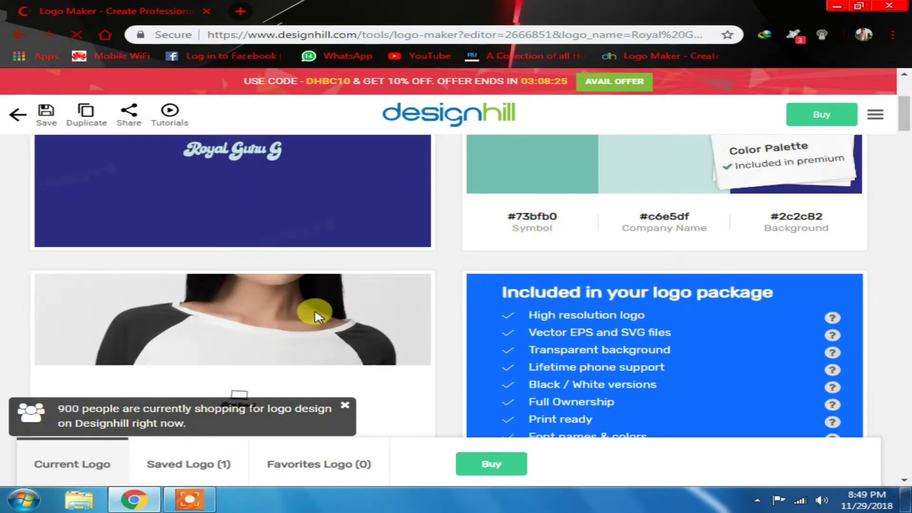
pyautogui.scroll(5, 316, 312)
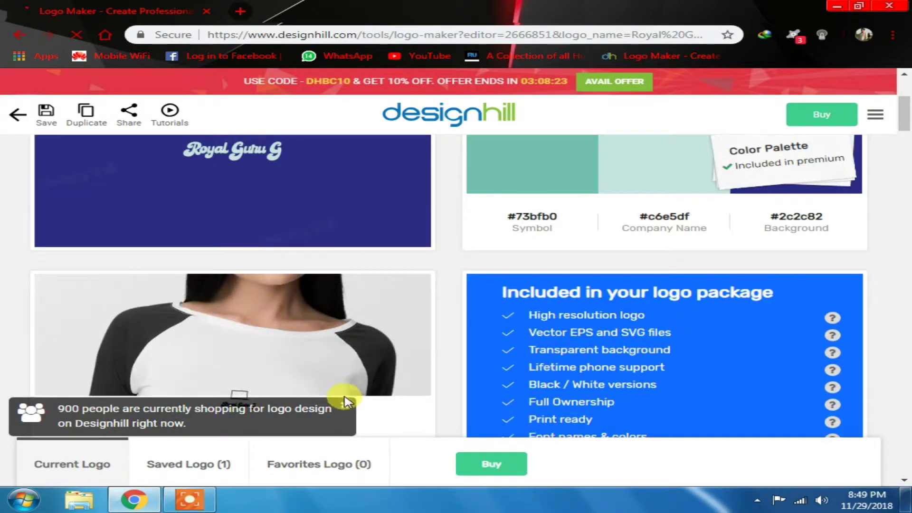
pyautogui.scroll(4, 342, 334)
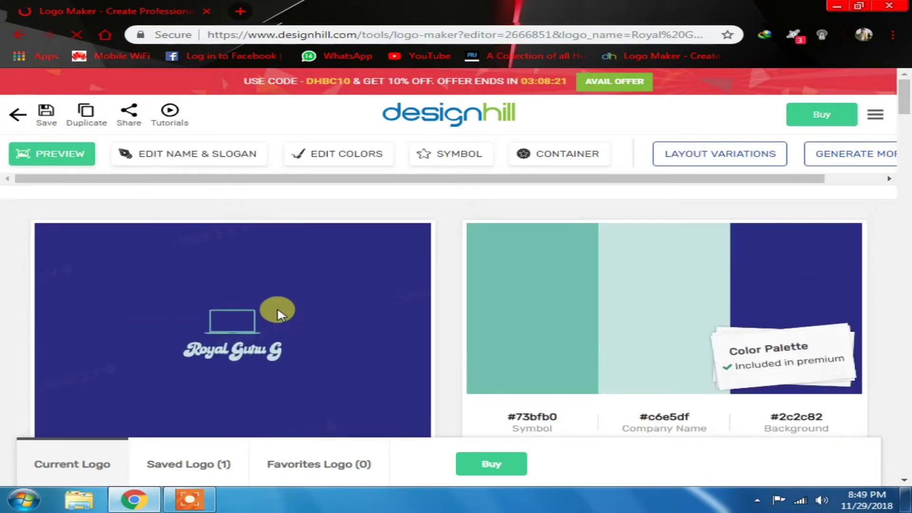
# Step: Set the company name's letter spacing to 3.5 and its font size to 92
pyautogui.click(187, 151)
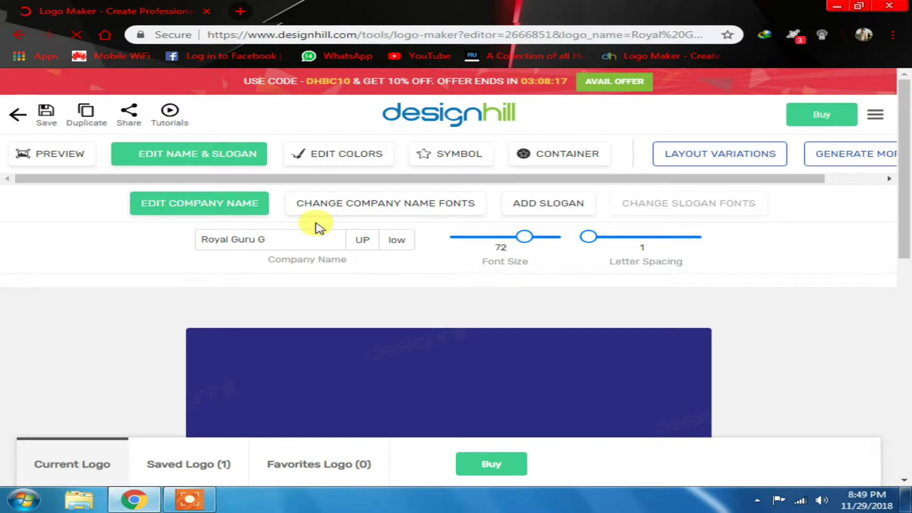
pyautogui.scroll(-1, 408, 249)
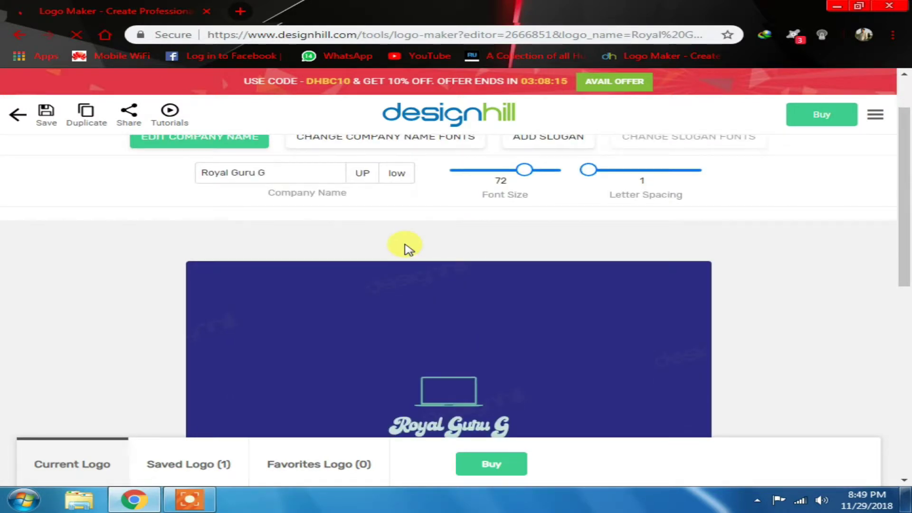
pyautogui.moveTo(524, 174); pyautogui.dragTo(620, 177)
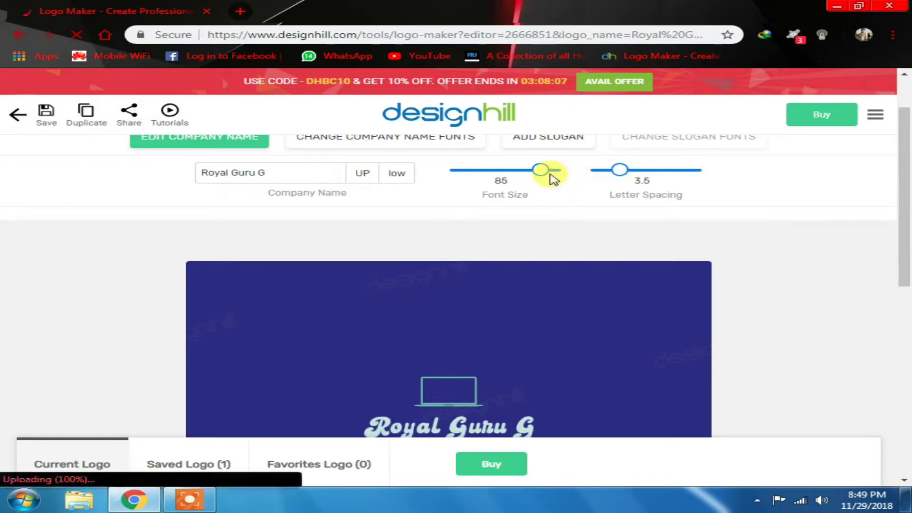
pyautogui.moveTo(551, 179)
pyautogui.mouseDown()
pyautogui.moveTo(576, 175)
pyautogui.moveTo(553, 174)
pyautogui.mouseUp()
pyautogui.scroll(-5, 825, 285)
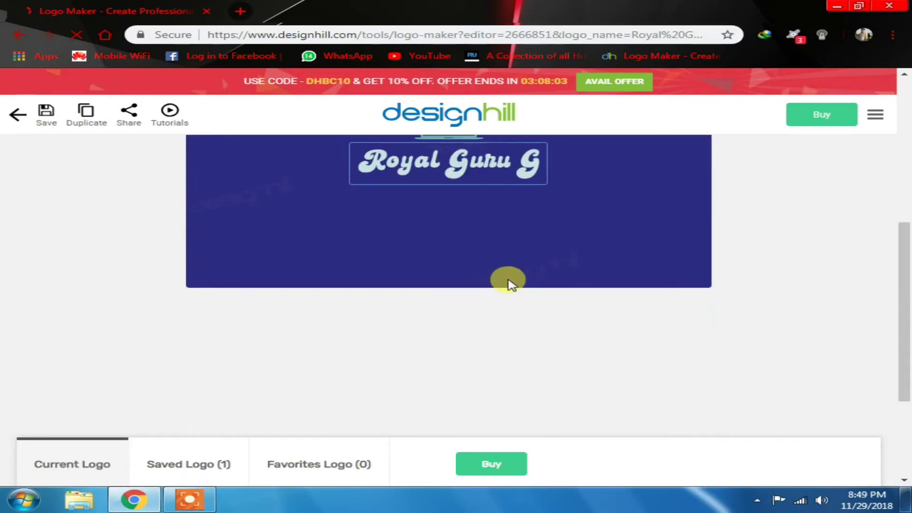
pyautogui.scroll(5, 475, 288)
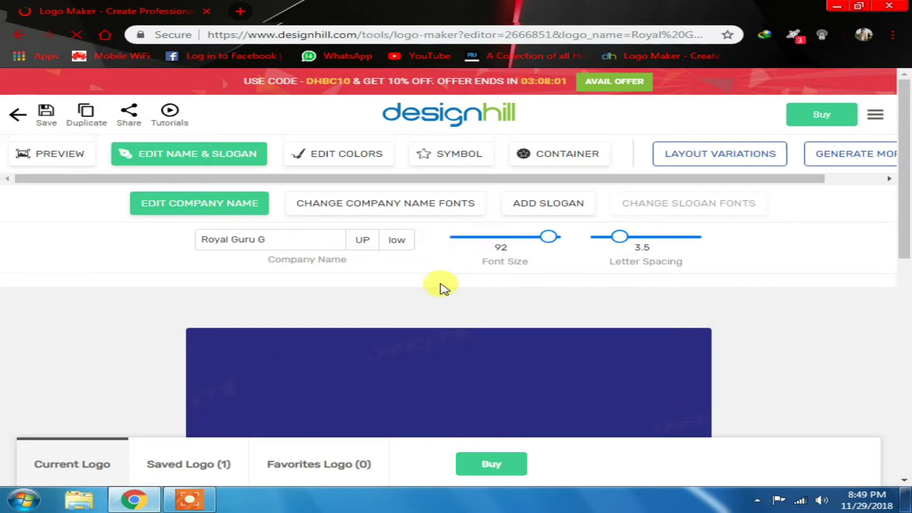
# Step: Recolor the company name with a custom light orange and update the logo to the first dark blue variation
pyautogui.click(335, 158)
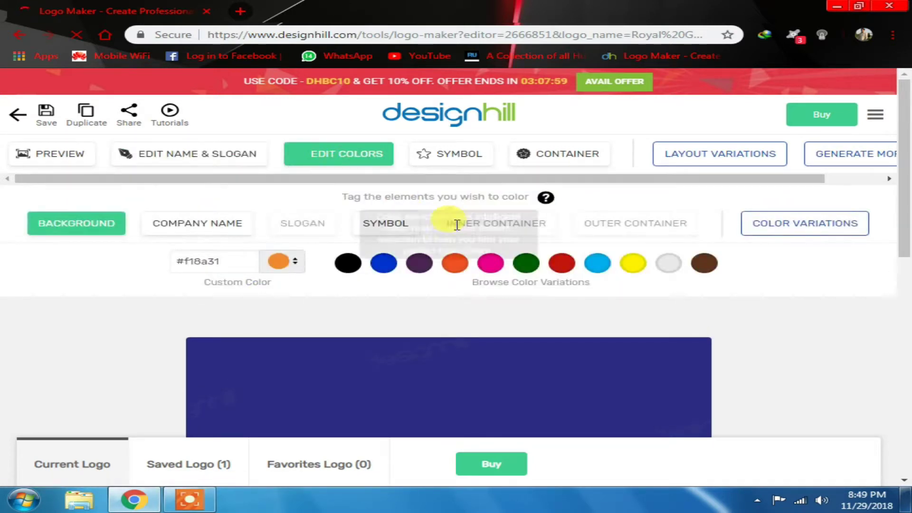
pyautogui.scroll(-5, 357, 306)
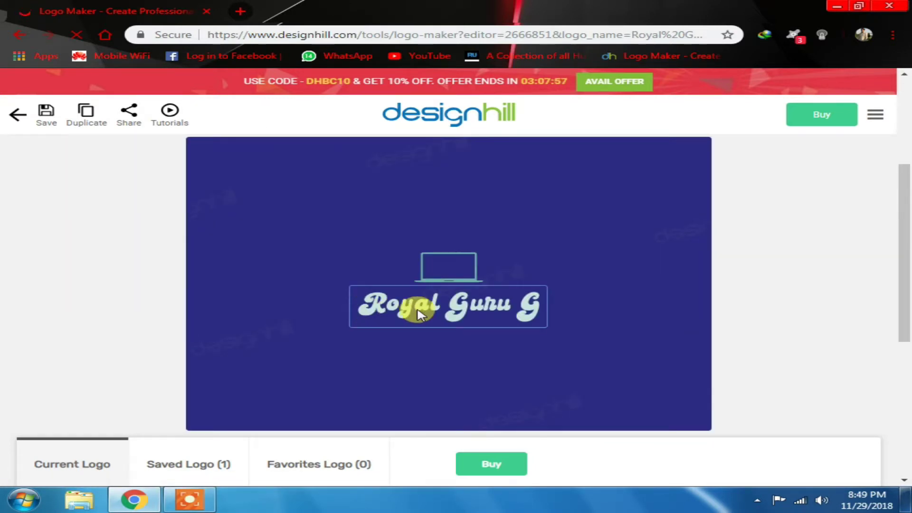
pyautogui.scroll(5, 418, 315)
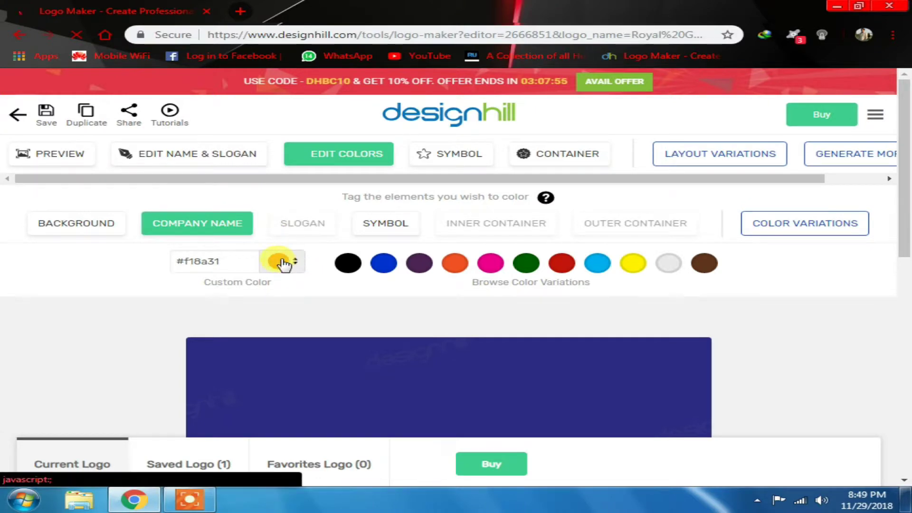
pyautogui.click(285, 262)
pyautogui.moveTo(234, 317); pyautogui.dragTo(246, 327)
pyautogui.scroll(-3, 665, 404)
pyautogui.click(398, 290)
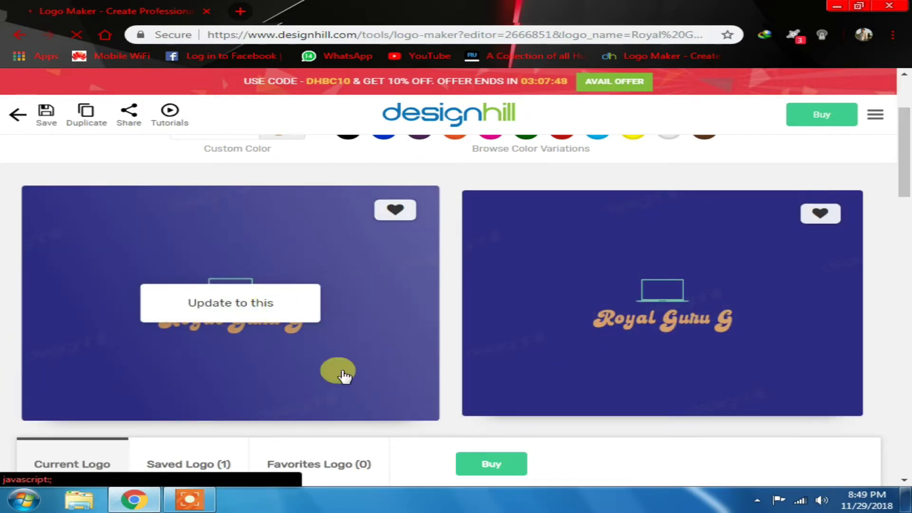
pyautogui.click(344, 376)
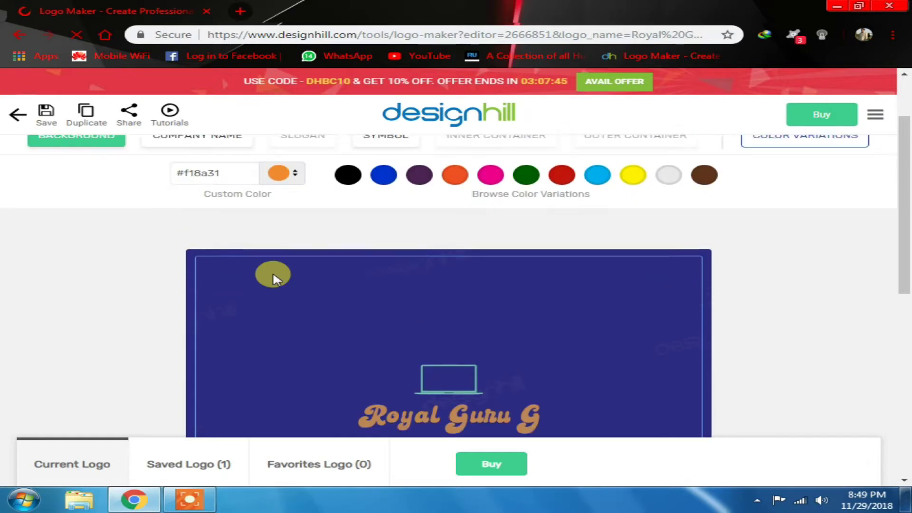
# Step: Tag the symbol and then the background as the element to color, and look over the whole logo canvas
pyautogui.click(382, 159)
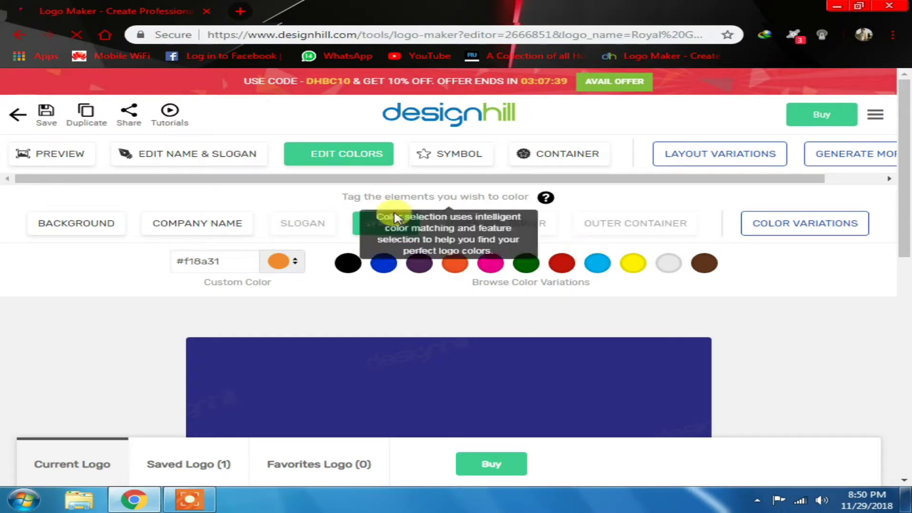
pyautogui.scroll(-4, 463, 308)
pyautogui.scroll(-2, 464, 309)
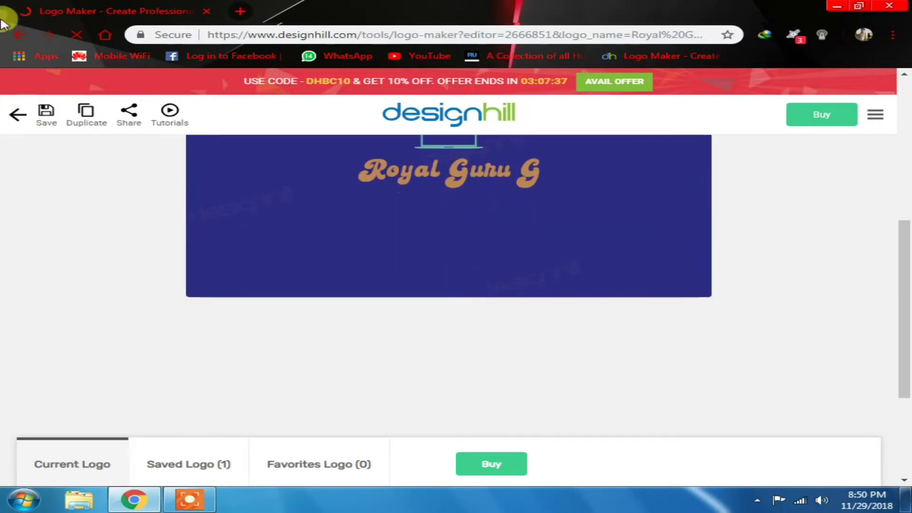
pyautogui.moveTo(66, 32)
pyautogui.click(807, 116)
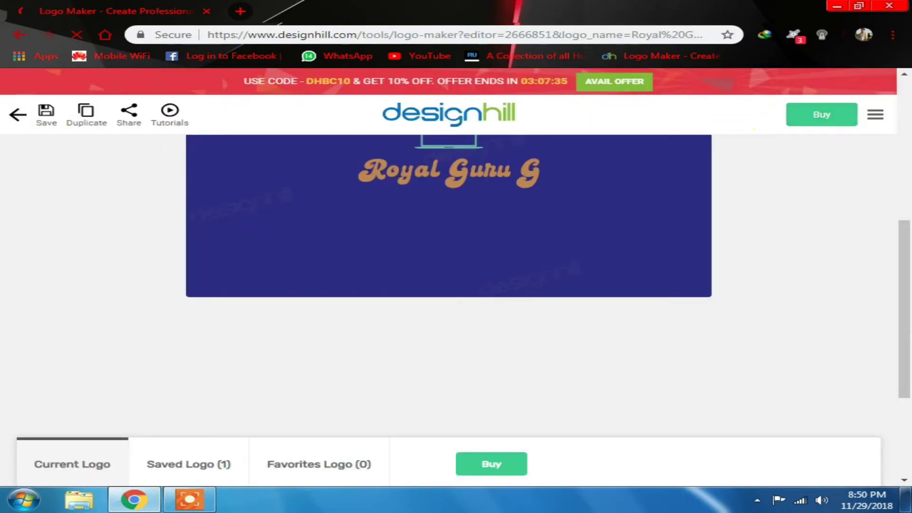
pyautogui.scroll(6, 334, 204)
pyautogui.scroll(-4, 333, 239)
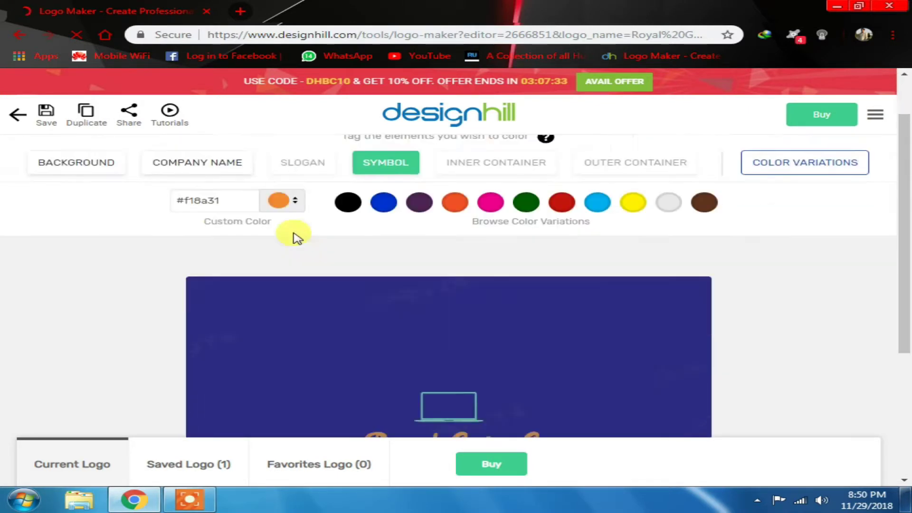
pyautogui.scroll(4, 597, 312)
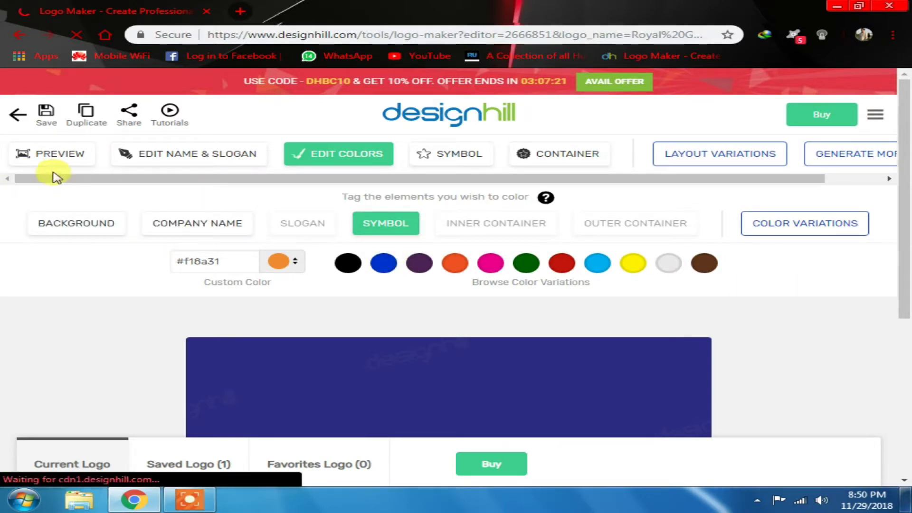
pyautogui.click(73, 227)
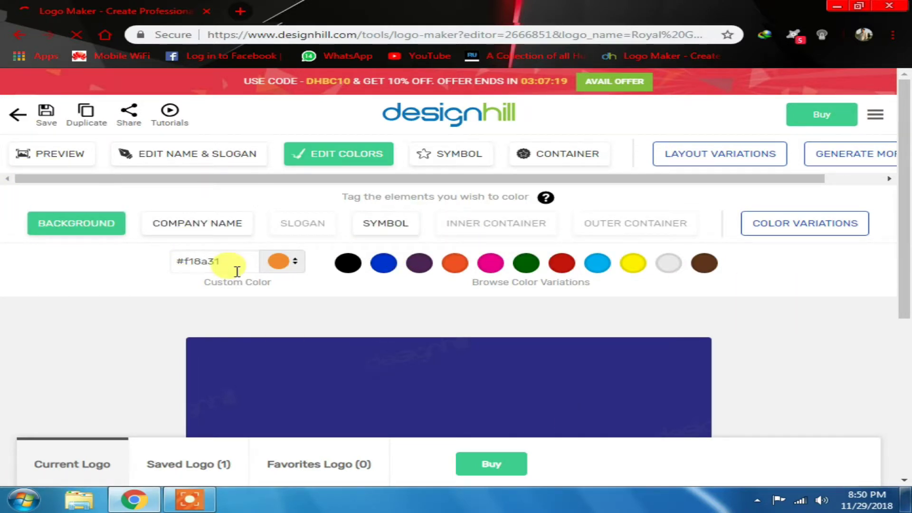
pyautogui.scroll(-3, 360, 303)
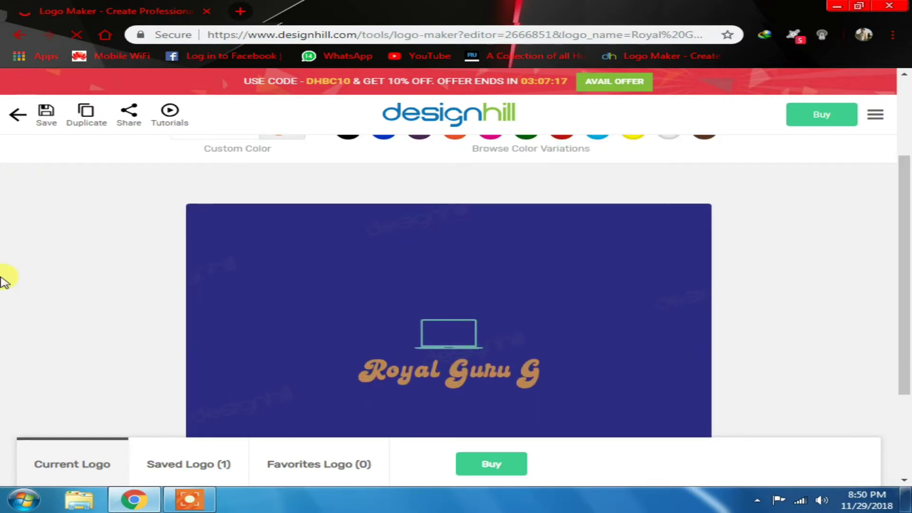
pyautogui.scroll(-3, 118, 332)
pyautogui.scroll(6, 143, 333)
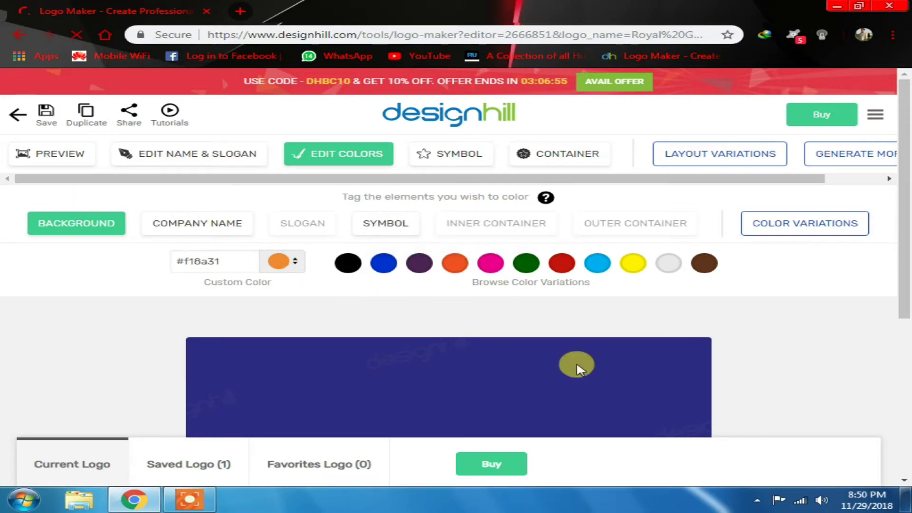
pyautogui.scroll(-5, 494, 339)
pyautogui.scroll(5, 316, 305)
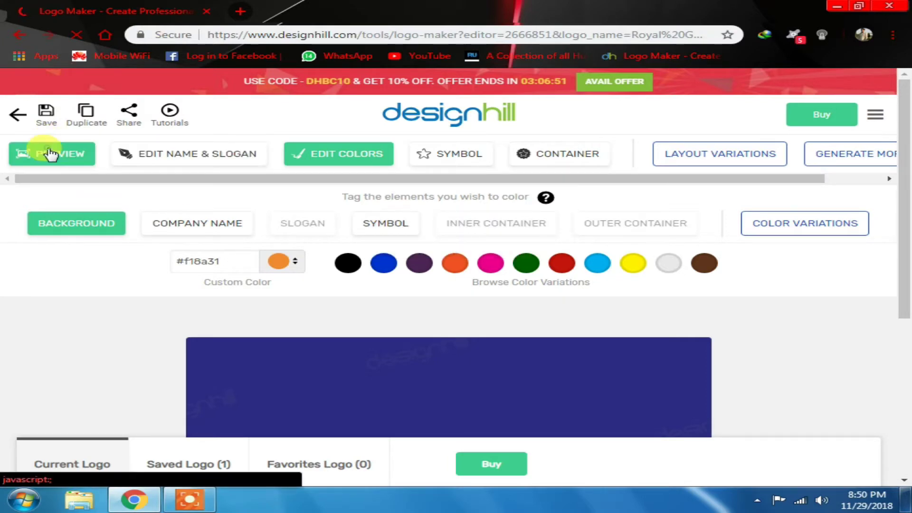
# Step: Preview the logo and look through its color palette, the product mockups and the contents of the logo package
pyautogui.click(26, 153)
pyautogui.click(171, 114)
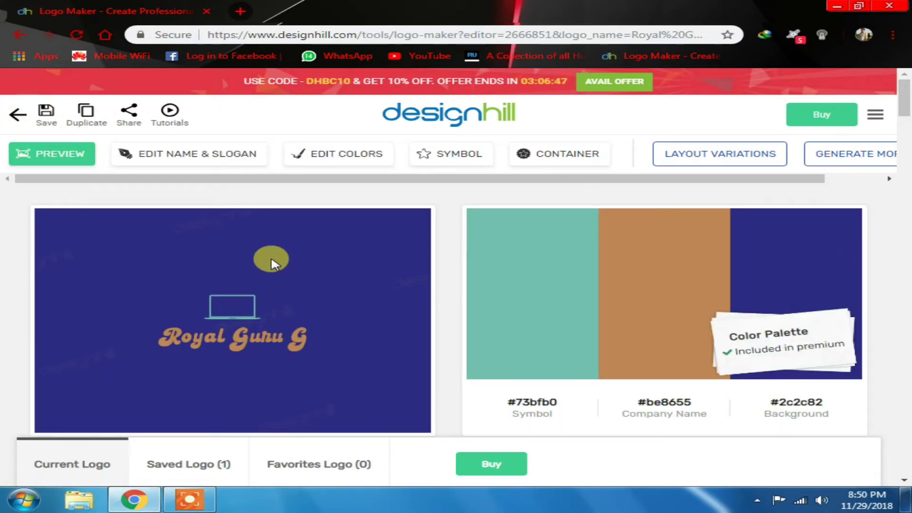
pyautogui.scroll(-6, 272, 260)
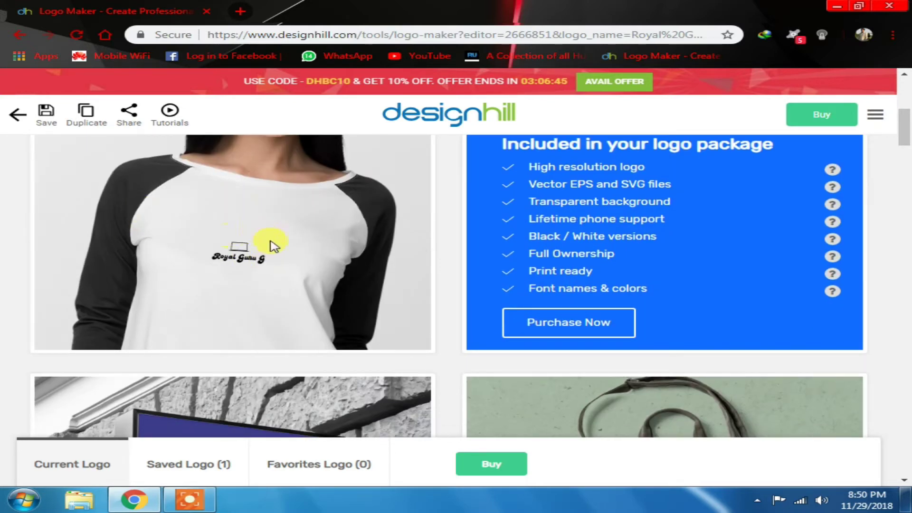
pyautogui.scroll(-5, 259, 266)
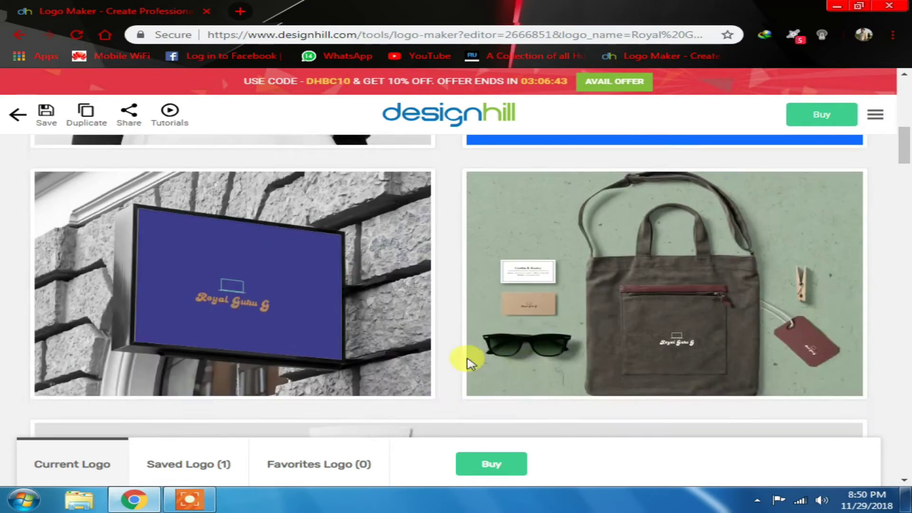
pyautogui.scroll(-5, 217, 269)
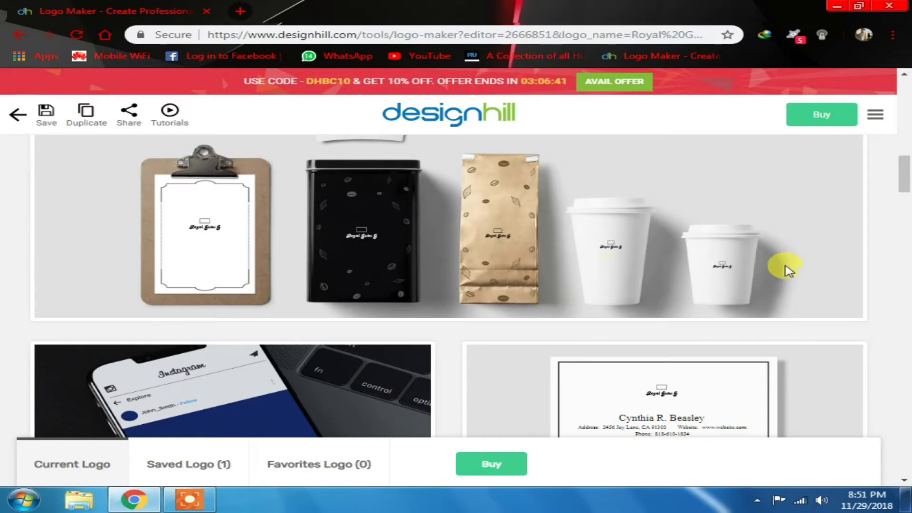
pyautogui.scroll(-4, 180, 246)
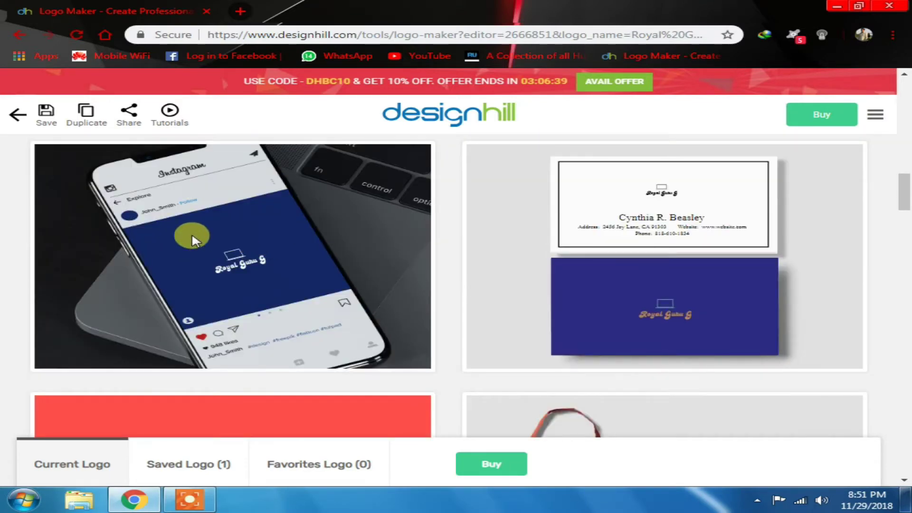
pyautogui.scroll(-7, 325, 258)
pyautogui.scroll(6, 723, 289)
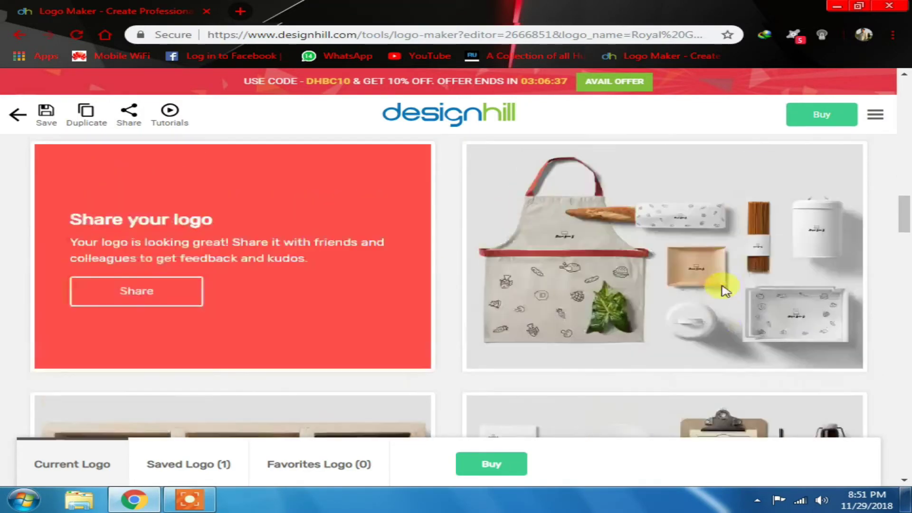
pyautogui.scroll(-12, 672, 286)
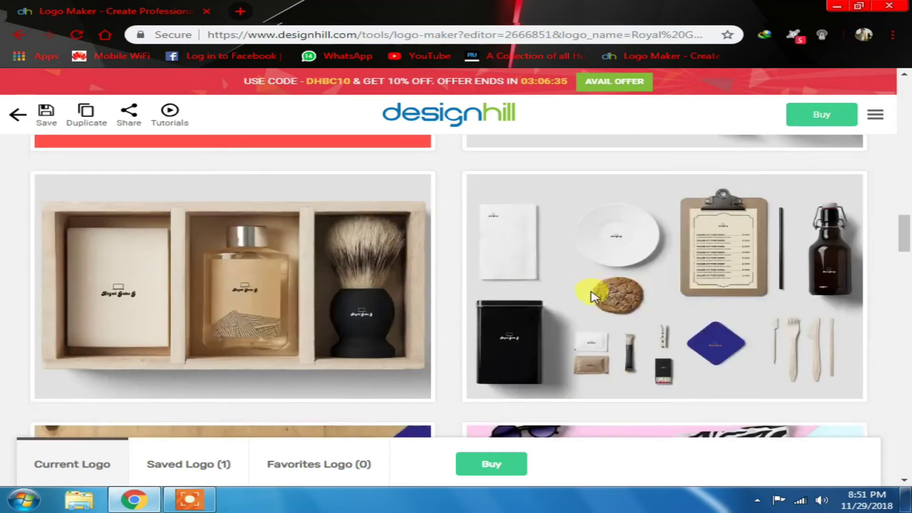
pyautogui.scroll(-13, 591, 295)
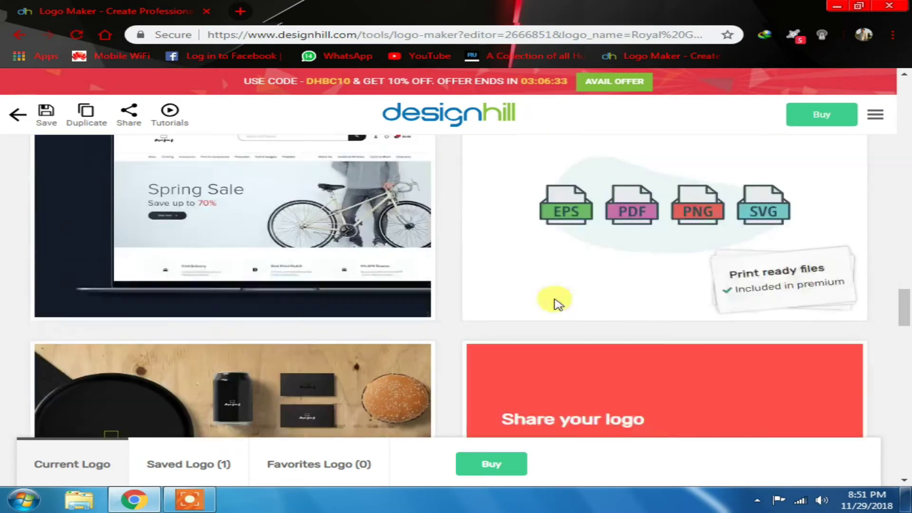
pyautogui.scroll(-7, 558, 305)
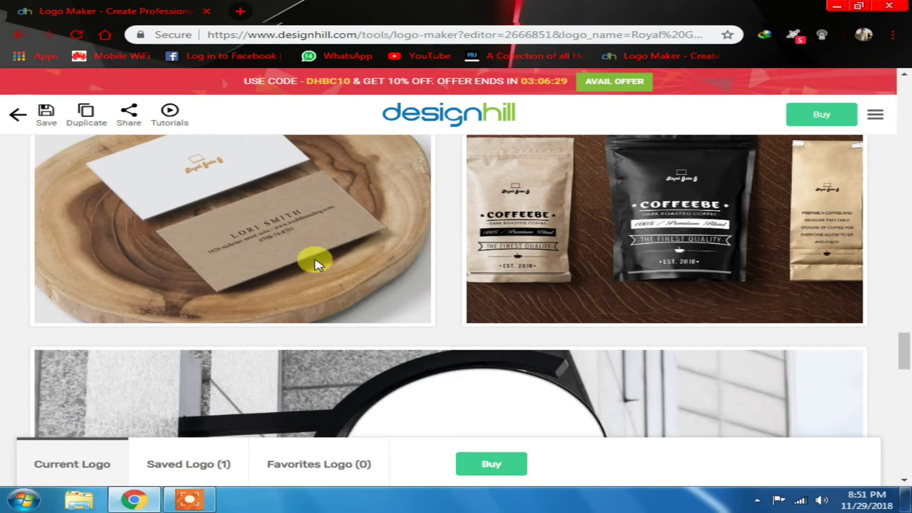
pyautogui.scroll(-5, 425, 295)
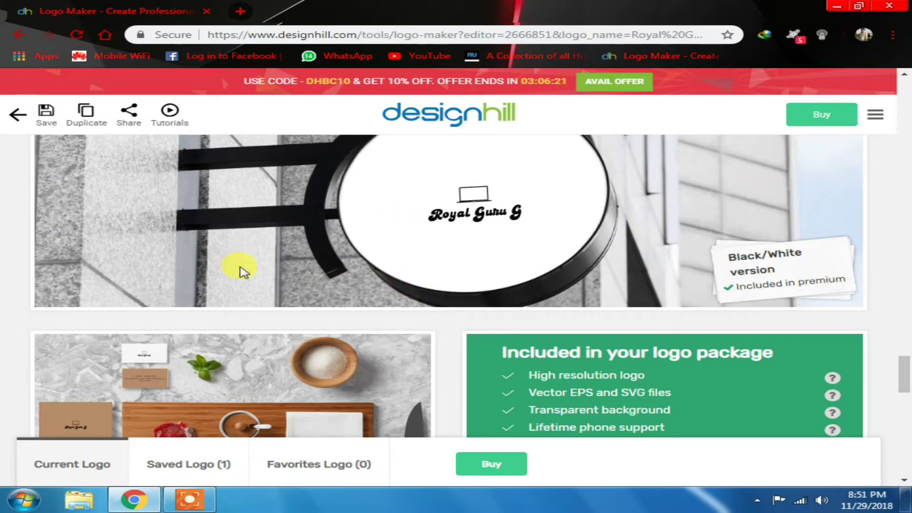
pyautogui.scroll(-5, 414, 369)
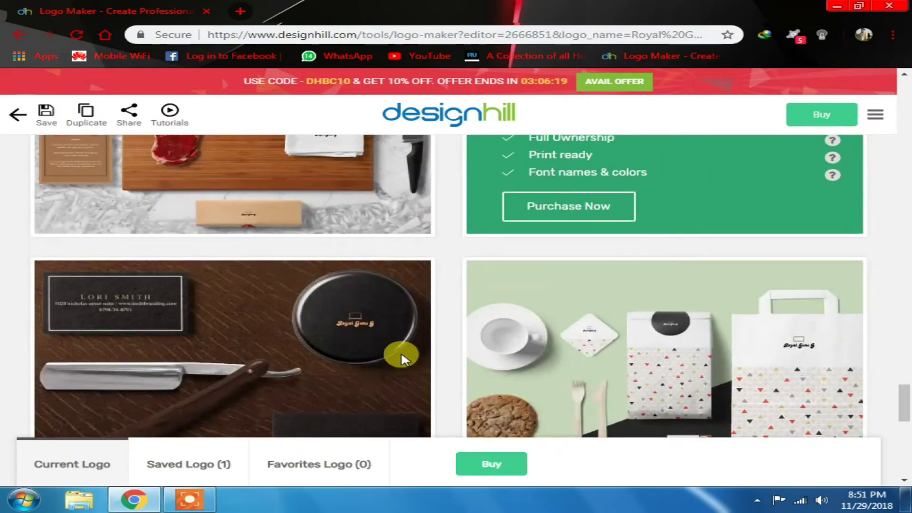
pyautogui.scroll(15, 407, 363)
pyautogui.scroll(10, 354, 330)
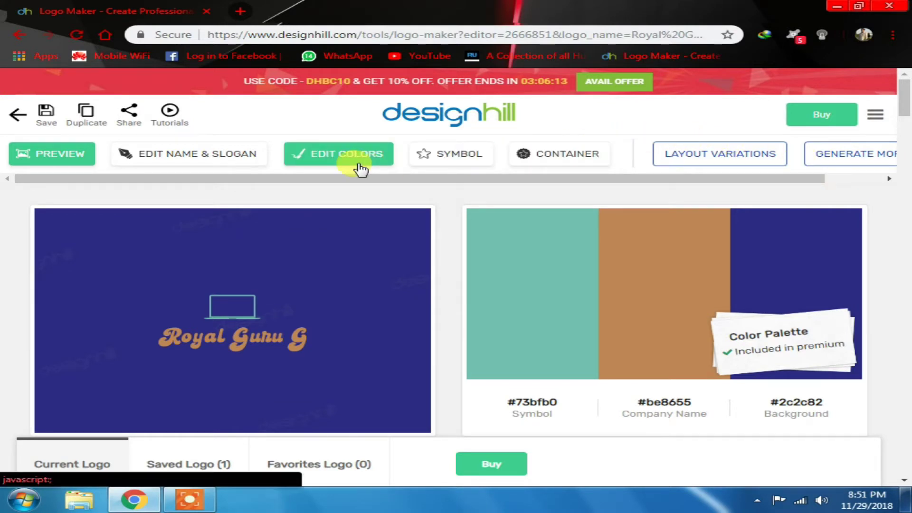
# Step: Open the symbol editing options and look over the laptop symbol's settings with the logo
pyautogui.click(453, 157)
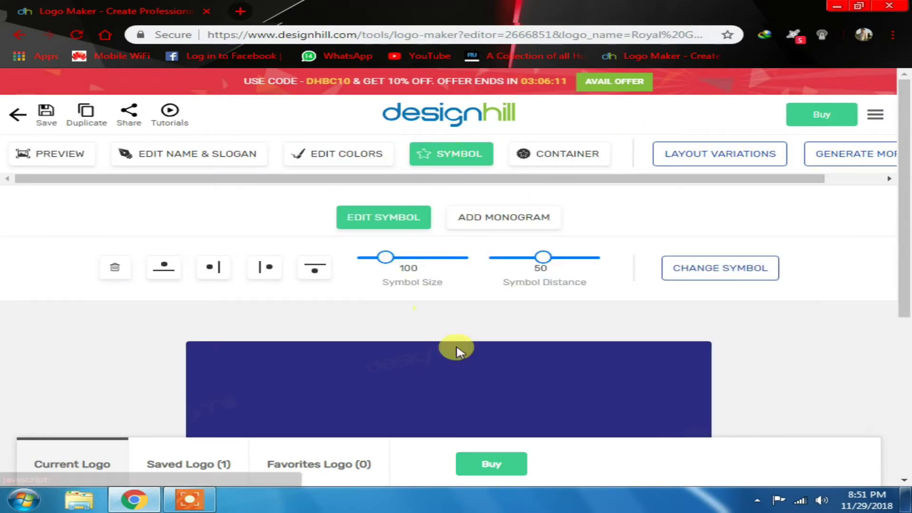
pyautogui.scroll(-5, 402, 314)
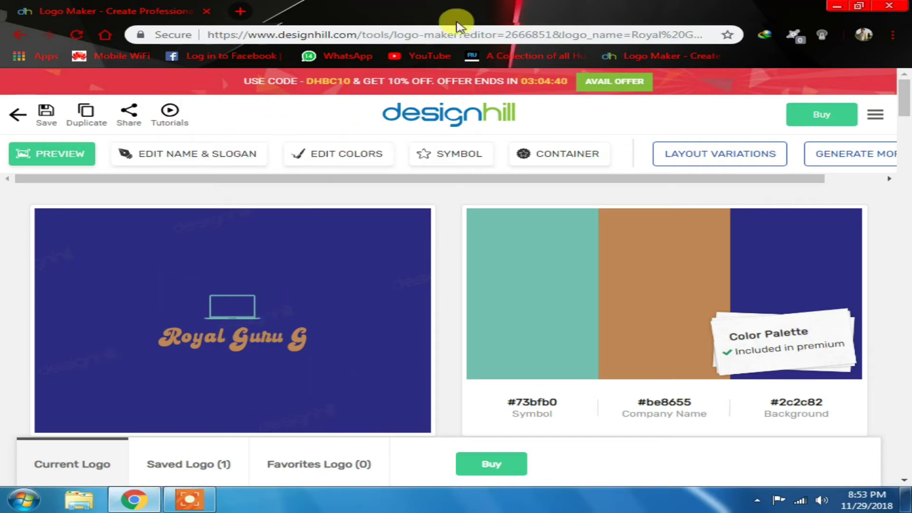
# Step: Proceed to buying the logo and compare the prices and features of the Basic, Premium and Enterprise packages
pyautogui.click(807, 115)
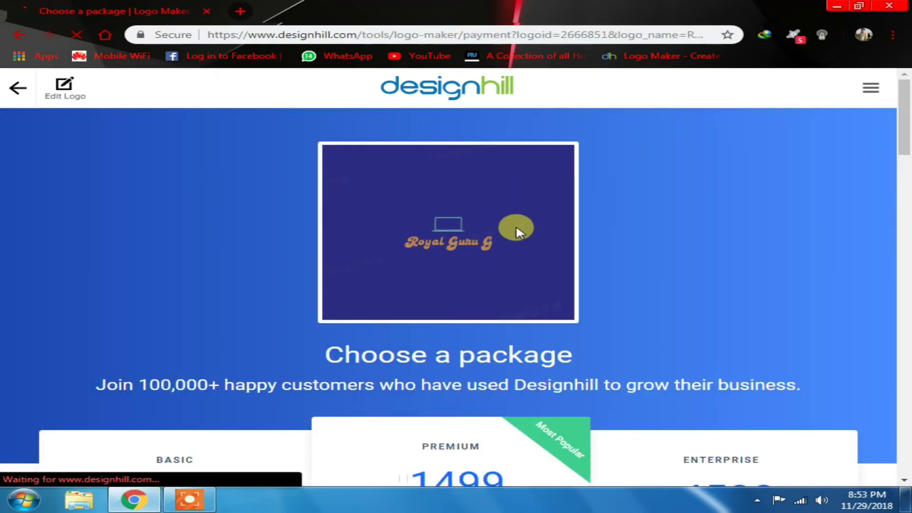
pyautogui.scroll(-4, 773, 309)
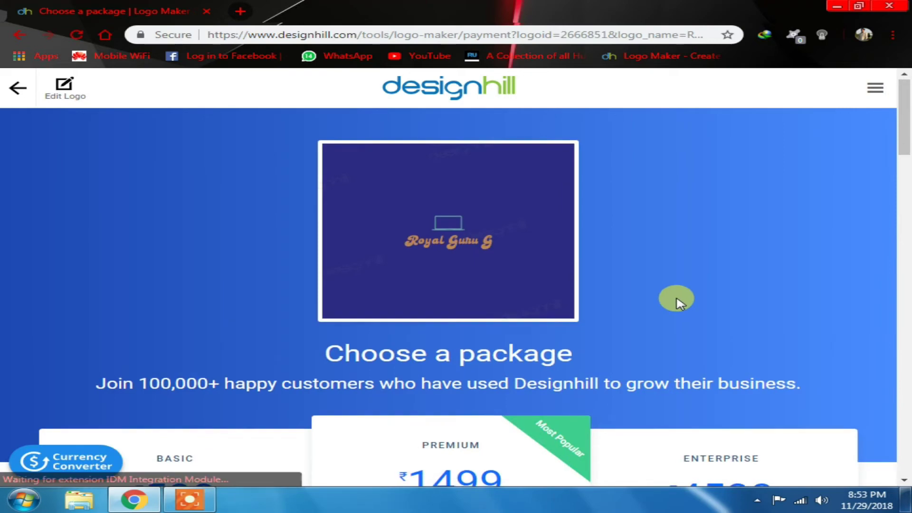
pyautogui.scroll(-4, 676, 299)
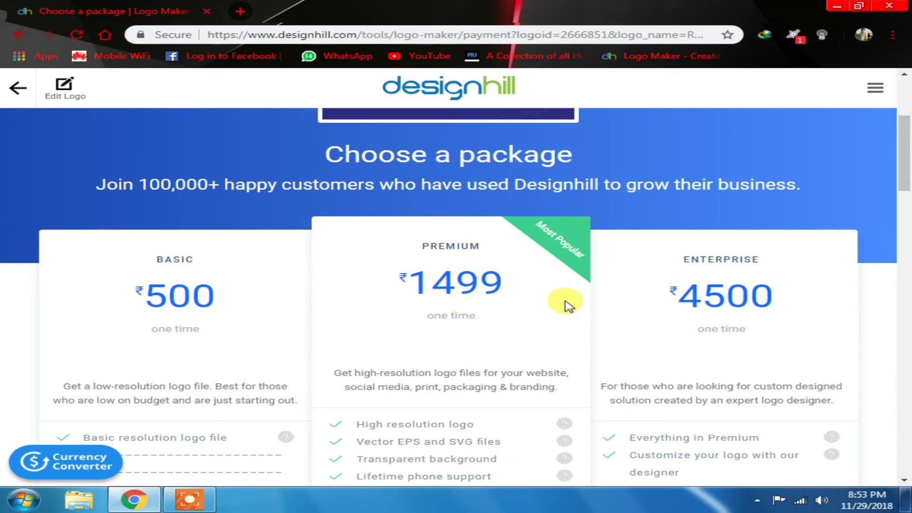
pyautogui.scroll(-3, 770, 326)
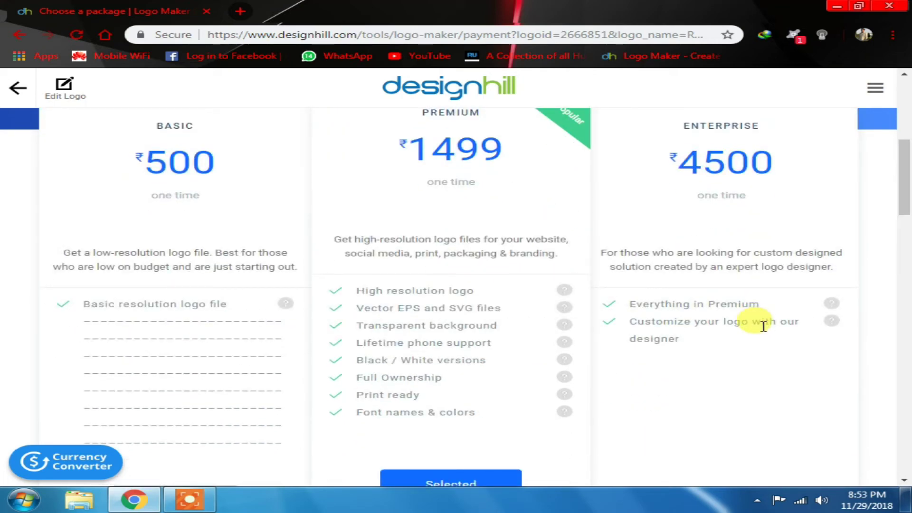
pyautogui.scroll(-3, 395, 363)
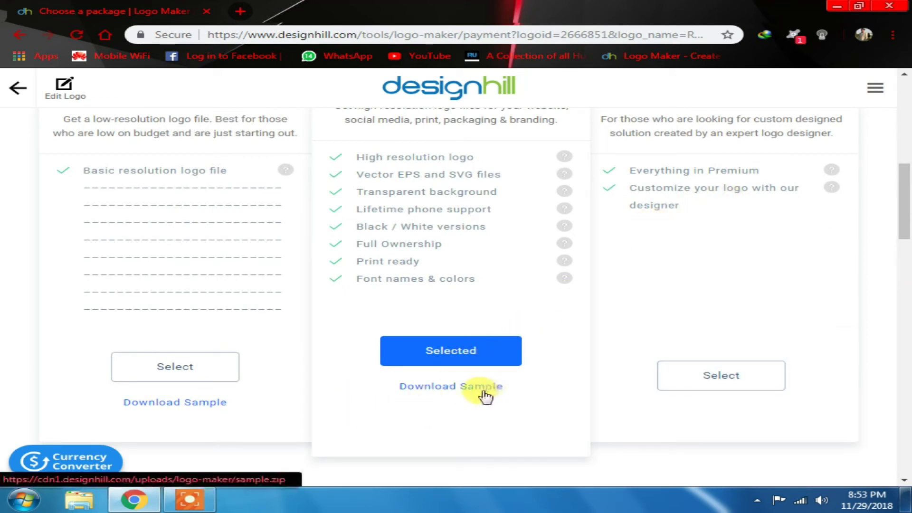
# Step: Download the Premium package's sample.zip to Downloads\Compressed and open the folder containing it
pyautogui.click(446, 393)
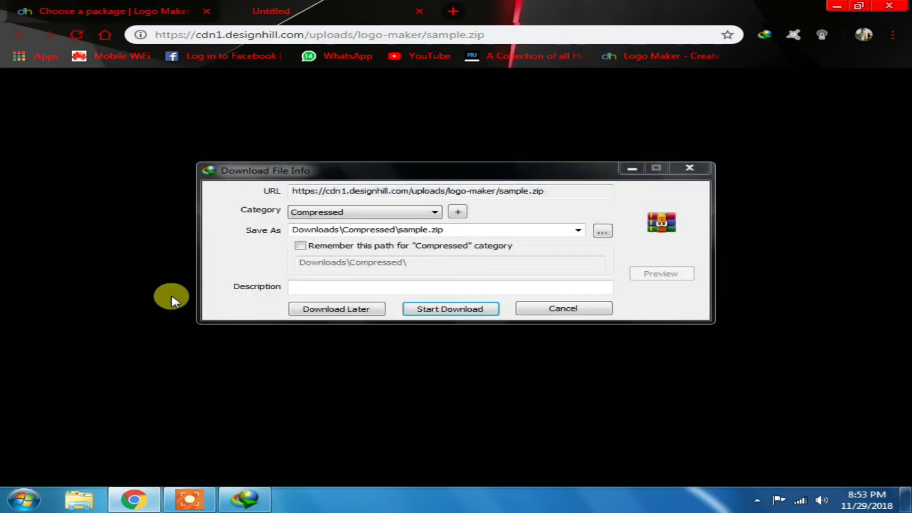
pyautogui.moveTo(352, 170); pyautogui.dragTo(344, 147)
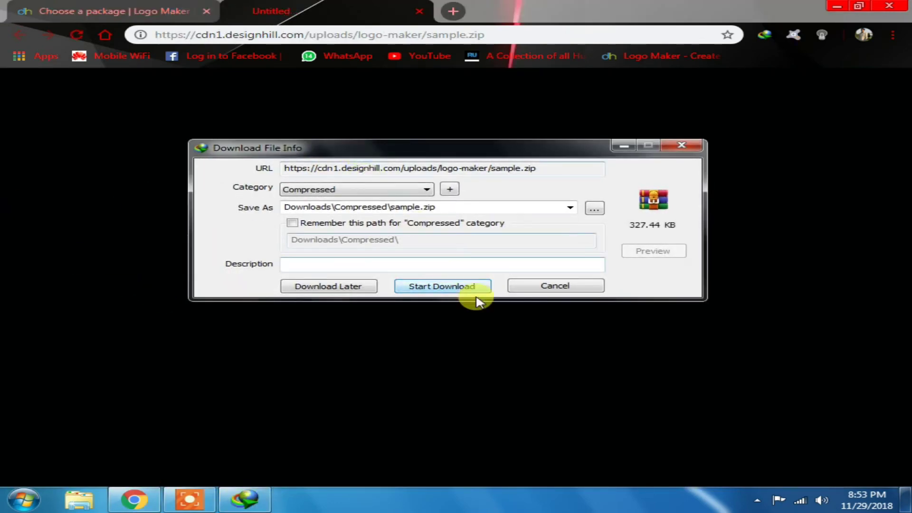
pyautogui.click(466, 288)
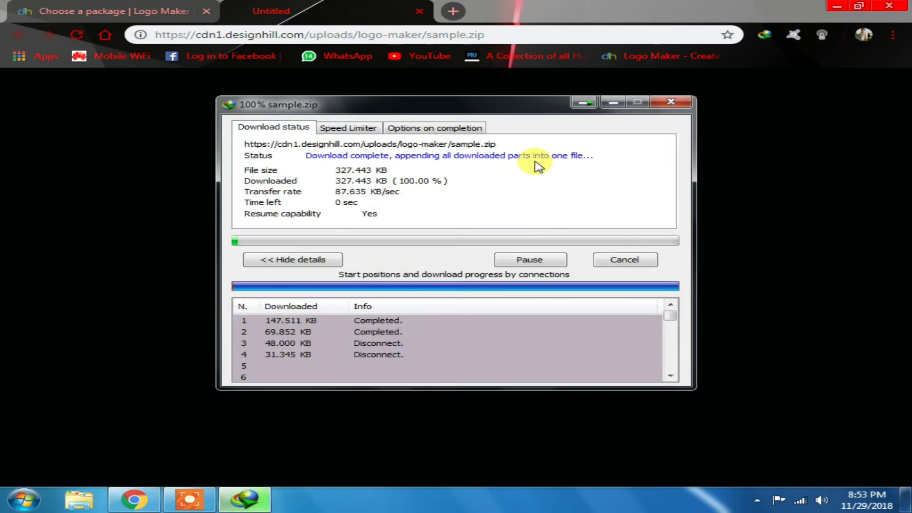
pyautogui.click(604, 309)
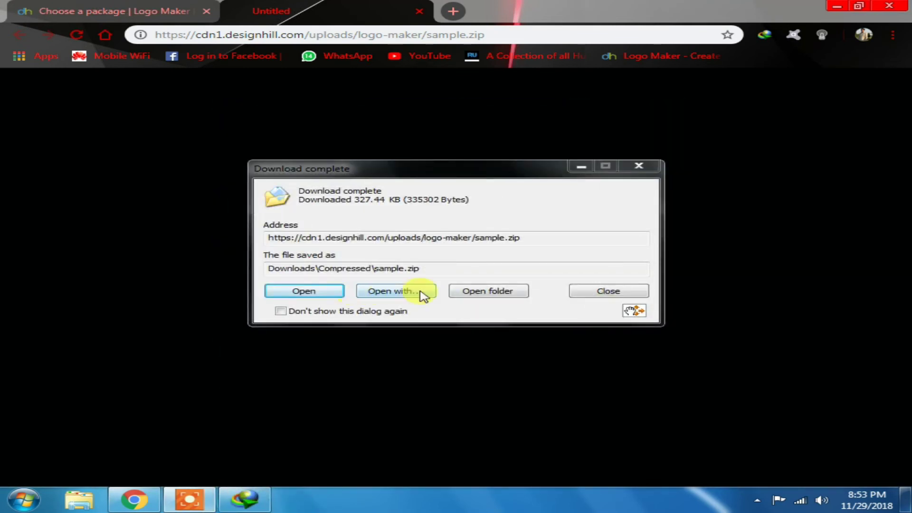
pyautogui.click(489, 291)
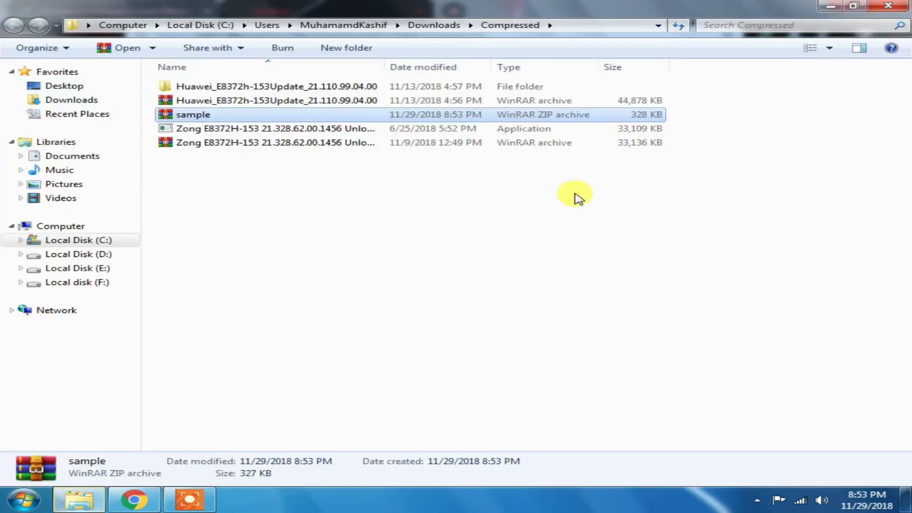
# Step: Extract the sample ZIP archive into a sample folder inside Downloads\Compressed
pyautogui.rightClick(227, 114)
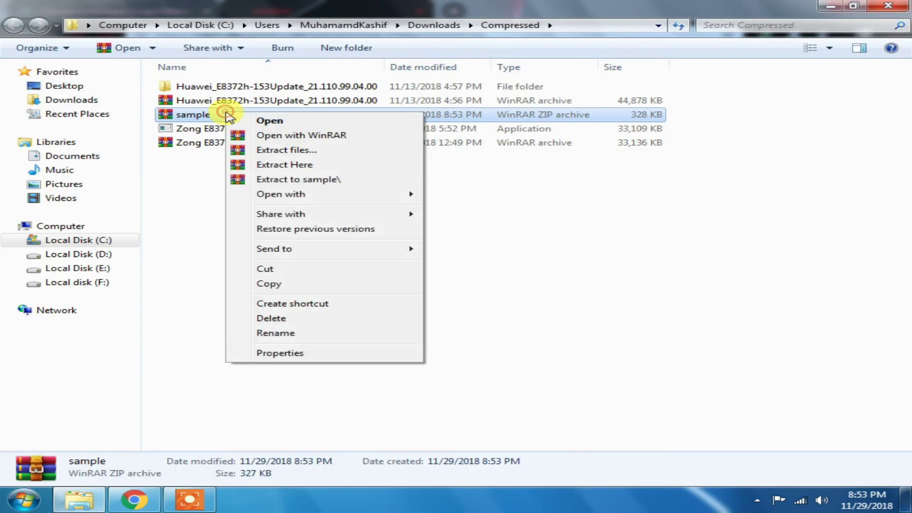
pyautogui.click(314, 152)
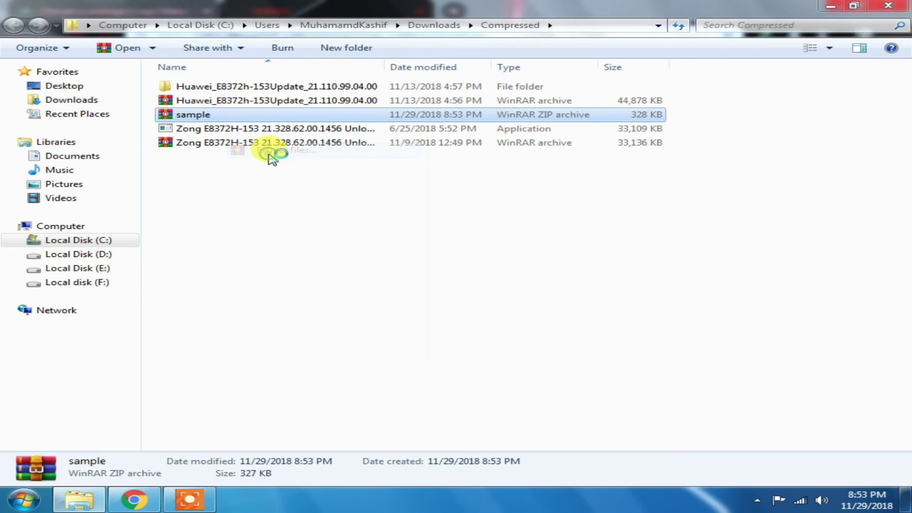
pyautogui.click(528, 384)
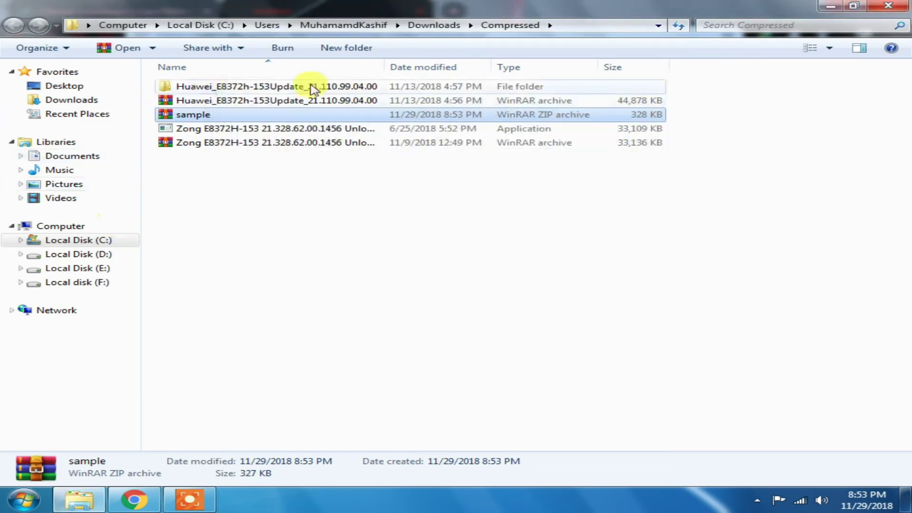
# Step: Open the extracted sample\download folder and look through the logo files in its png and eps folders
pyautogui.doubleClick(173, 101)
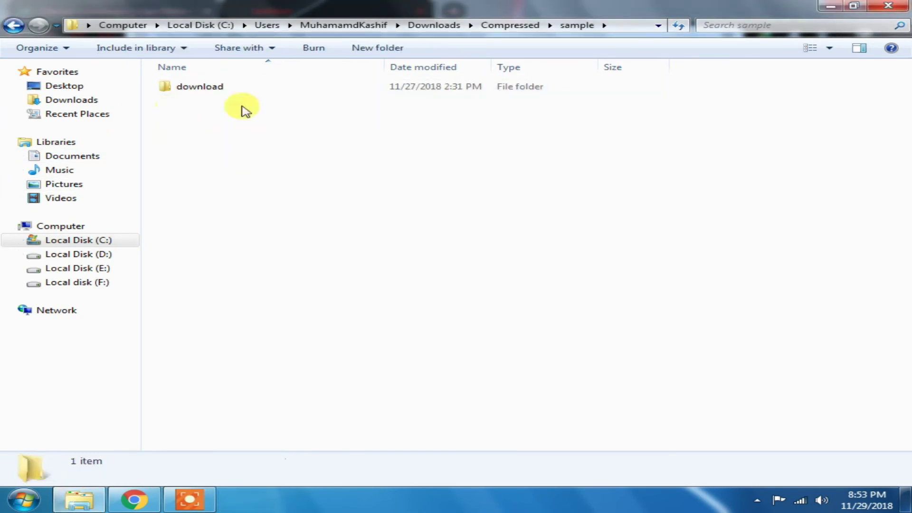
pyautogui.doubleClick(217, 87)
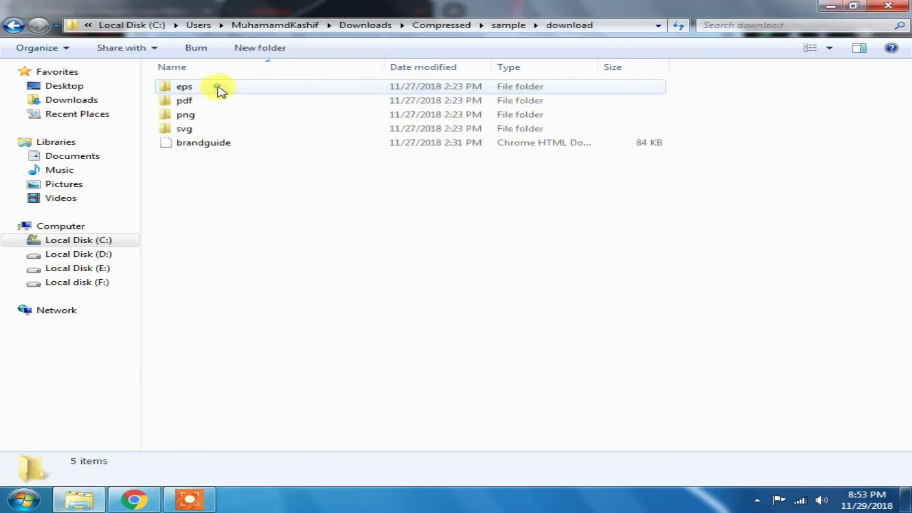
pyautogui.doubleClick(186, 116)
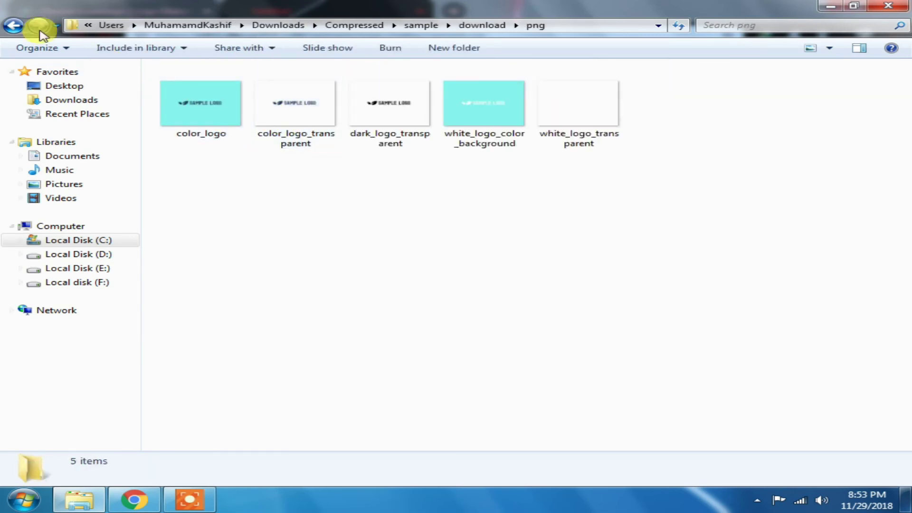
pyautogui.click(9, 26)
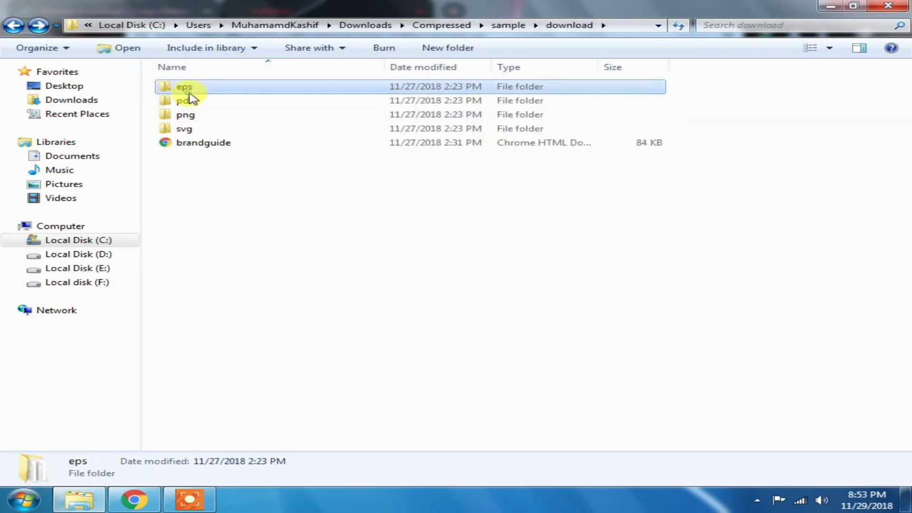
pyautogui.doubleClick(187, 88)
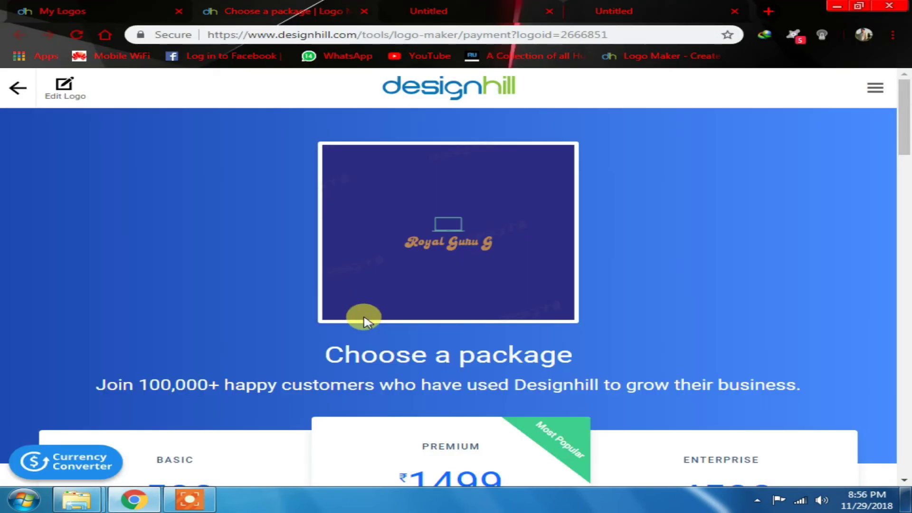